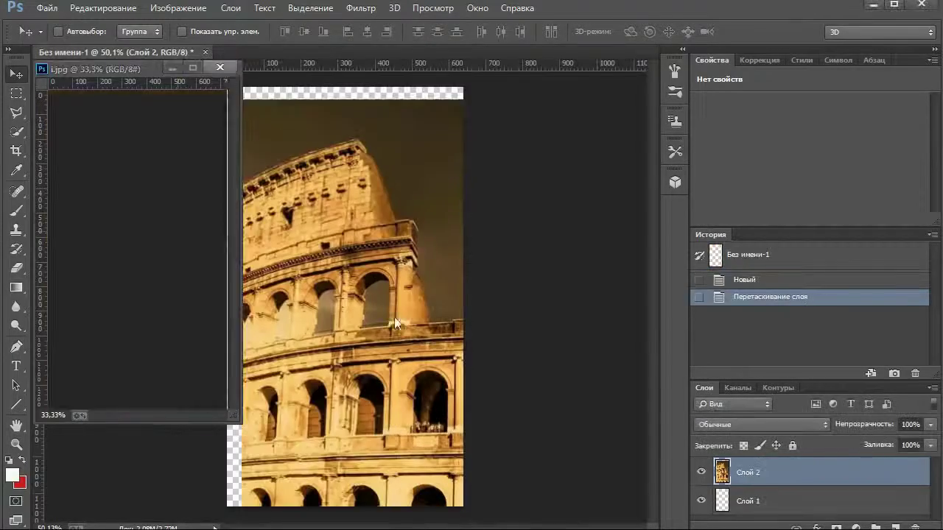
Add a warming Curves adjustment and a Levels adjustment, both clipped to the Colosseum photo.
click(854, 526)
click(793, 293)
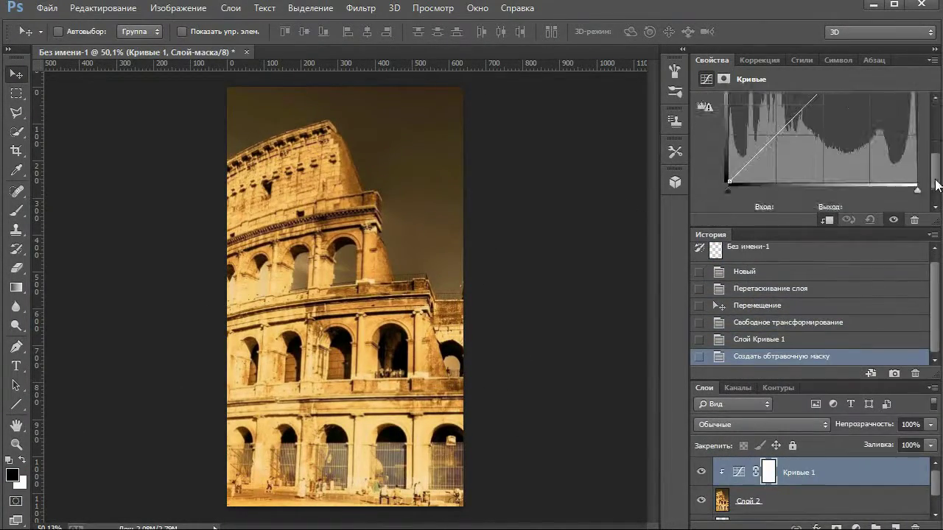
drag(833, 169, 856, 148)
click(854, 526)
click(793, 278)
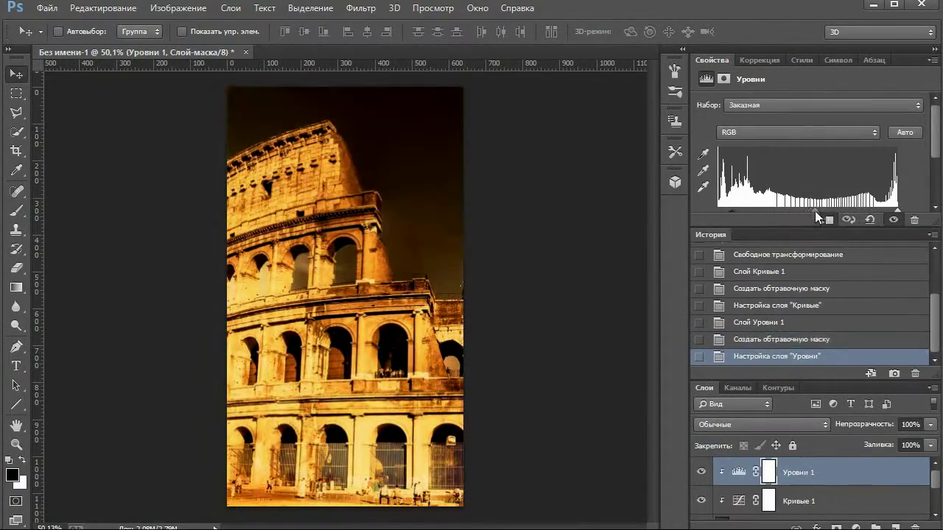
click(854, 526)
Add Brightness/Contrast at -109/26, merge the adjustments into the photo, and add an empty layer.
click(825, 262)
drag(810, 141, 730, 141)
drag(810, 169, 839, 169)
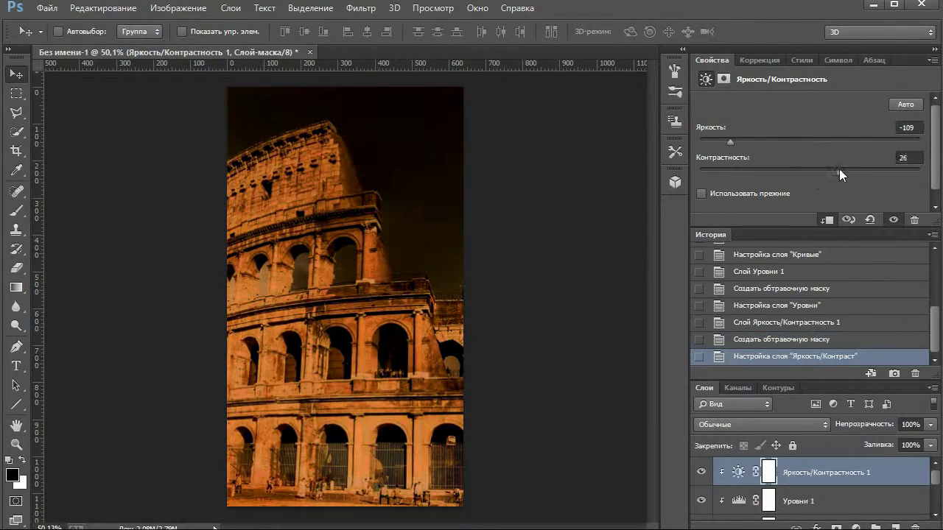
right_click(805, 479)
click(657, 429)
click(895, 528)
Fill the new layer with black using the Paint Bucket and set its blend mode to Darken.
right_click(16, 287)
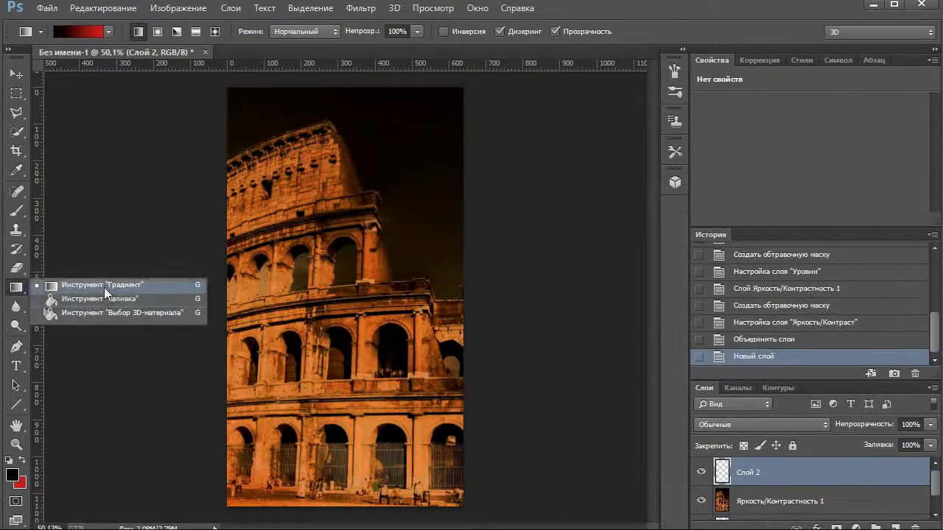
click(88, 297)
click(345, 294)
key(Down)
key(Down)
key(Down)
key(Down)
key(Down)
key(Down)
key(Down)
key(Down)
key(Down)
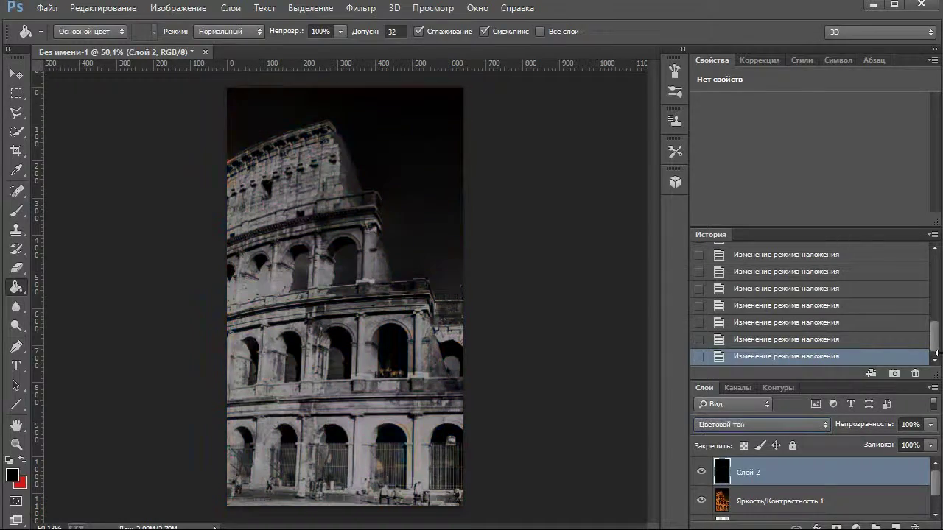
key(Up)
key(Up)
key(Up)
key(Up)
key(Up)
key(Up)
key(Up)
key(Up)
key(Up)
click(20, 483)
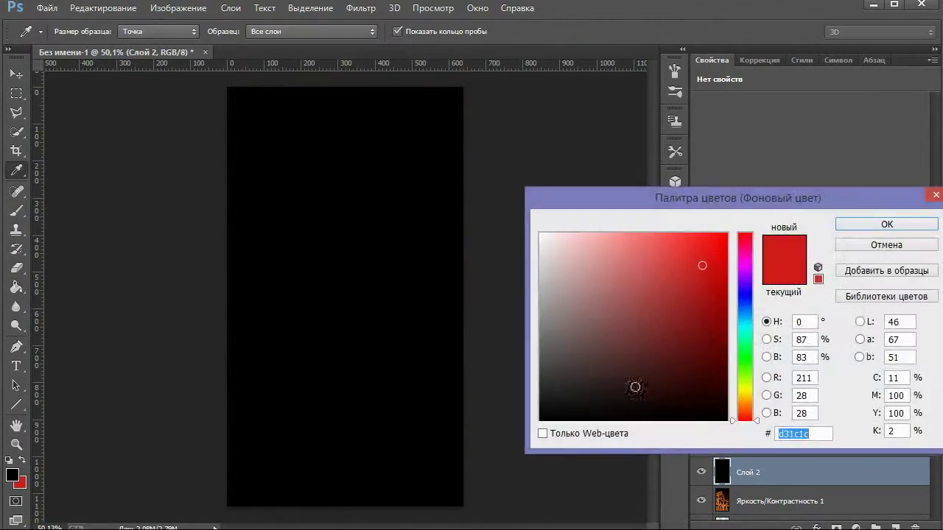
Pick a red fill colour and refill the Darken layer with it.
click(887, 224)
click(297, 236)
click(297, 236)
click(20, 483)
click(612, 344)
click(887, 223)
click(297, 235)
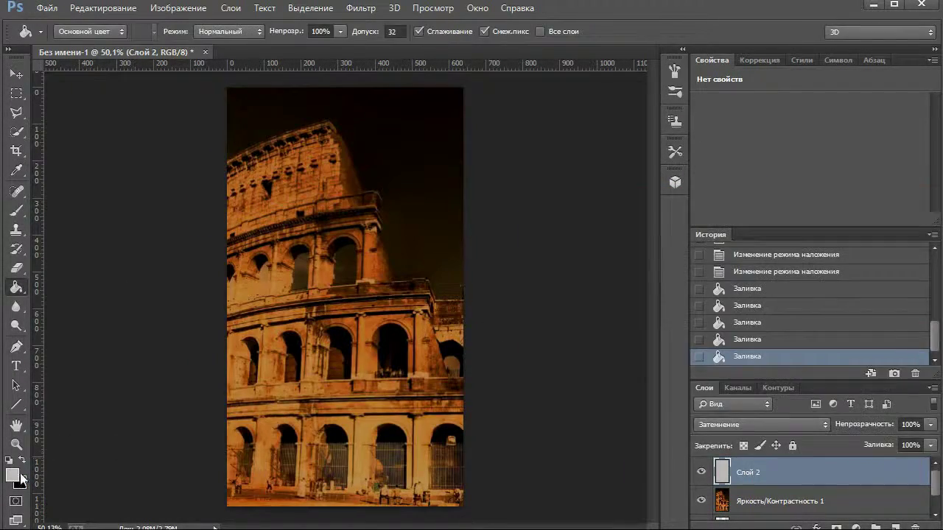
click(20, 482)
Merge the tinted layer into the photo and lower its brightness with Brightness/Contrast.
key(ctrl+e)
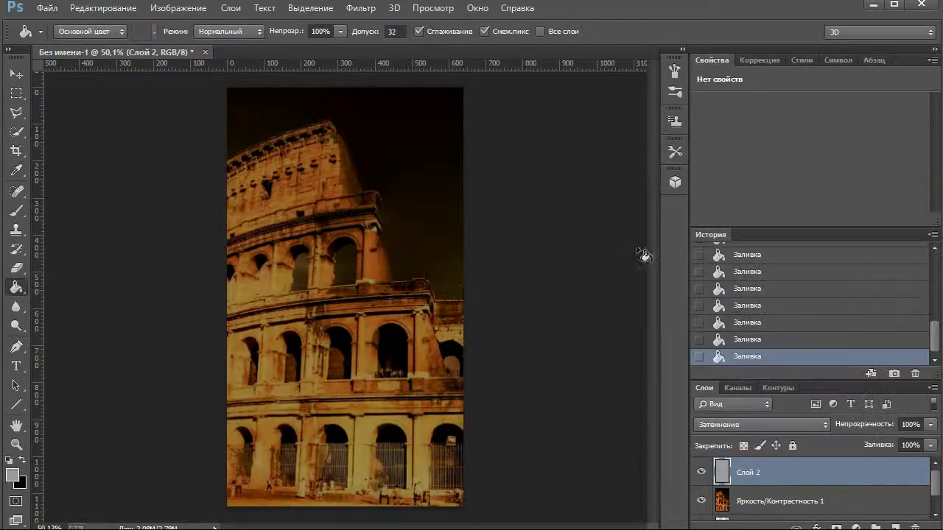
click(162, 11)
click(460, 45)
key(Return)
click(177, 7)
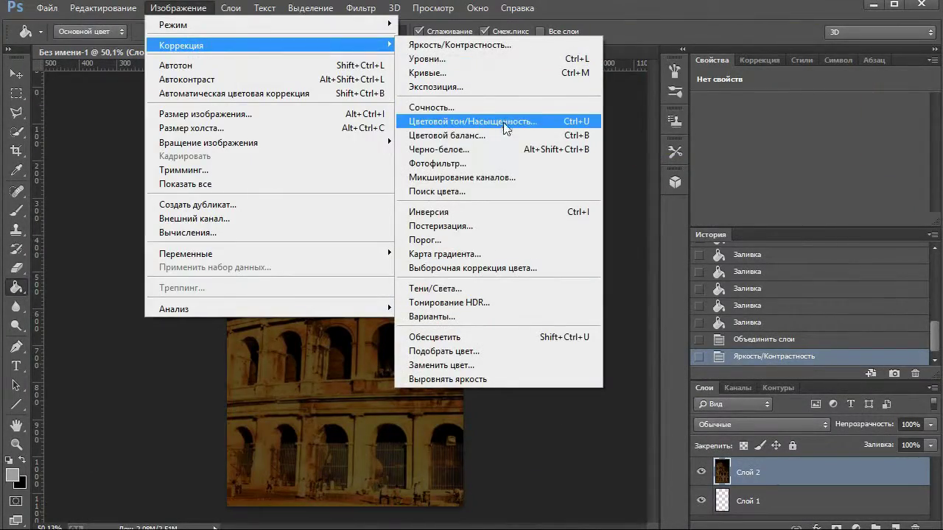
Open the blue-gray grunge stripe texture file.
click(481, 45)
key(Return)
key(ctrl+o)
Bring the stripe texture into the poster, duplicate it over the top half and flip the copy.
double_click(221, 137)
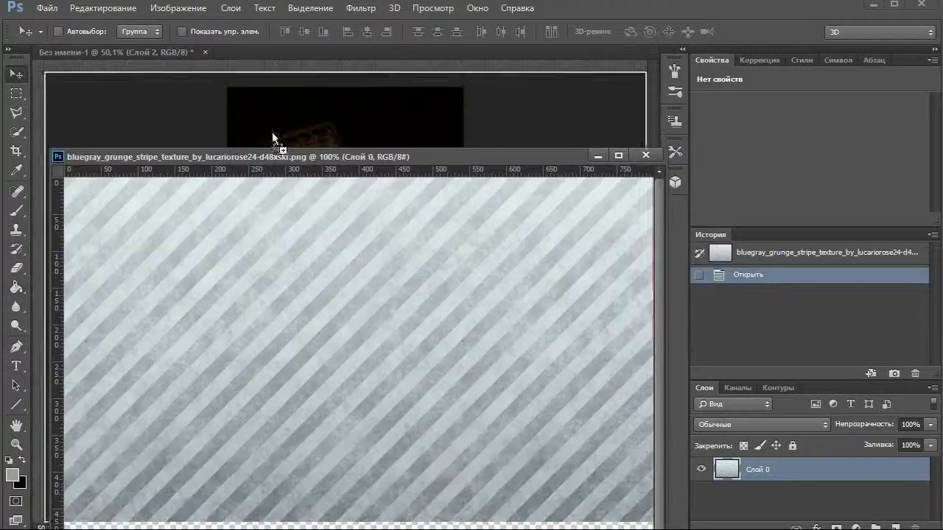
drag(274, 141, 331, 420)
drag(324, 354, 305, 100)
key(ctrl+t)
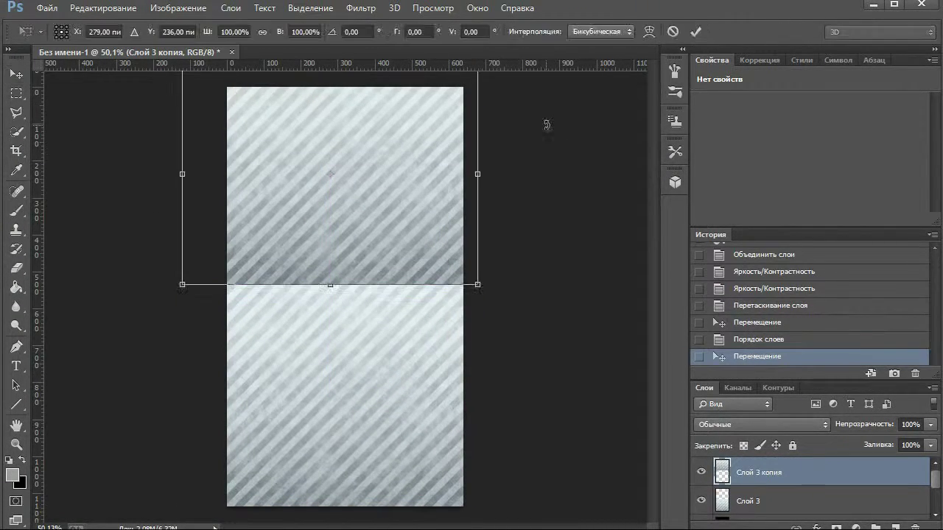
right_click(439, 167)
click(486, 287)
key(Return)
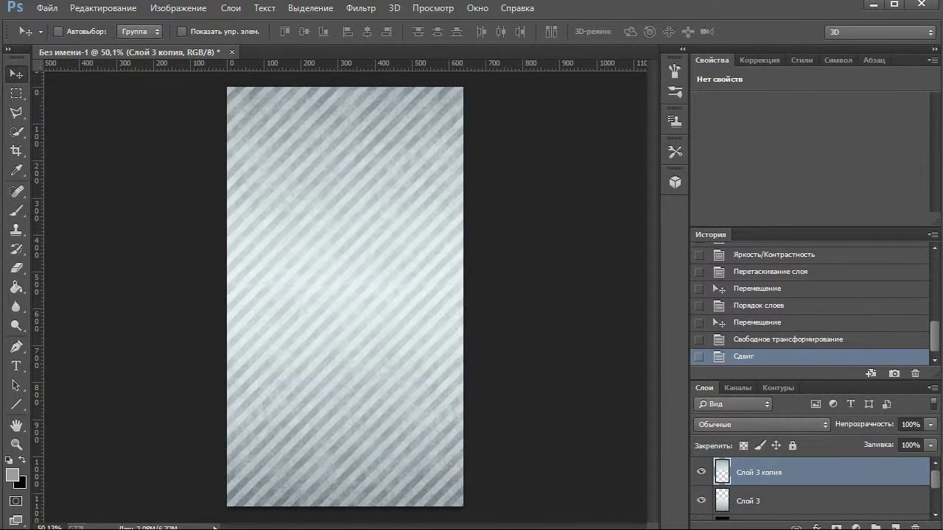
Merge the two stripe layers and scale them down to about 94.5%.
right_click(758, 472)
click(590, 488)
key(ctrl+t)
drag(491, 73, 484, 87)
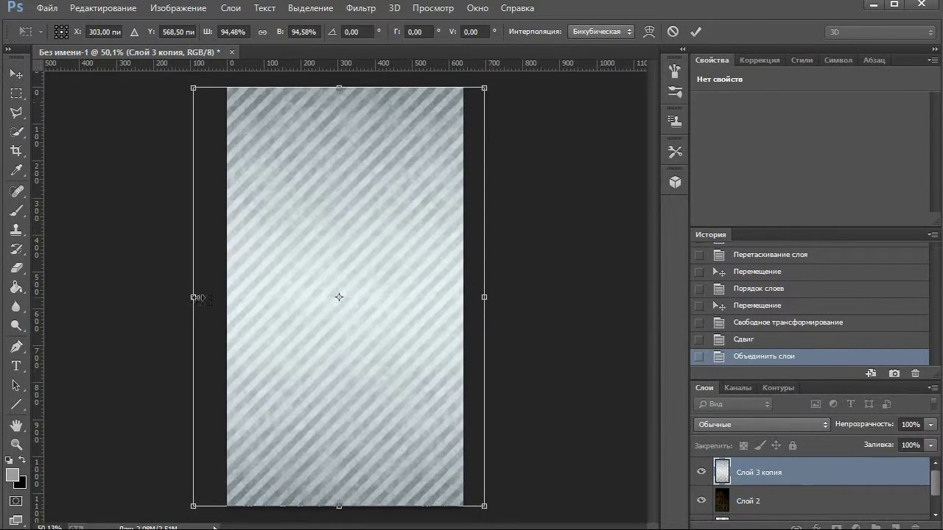
key(Return)
scroll(790, 424, down, 6)
scroll(790, 423, down, 5)
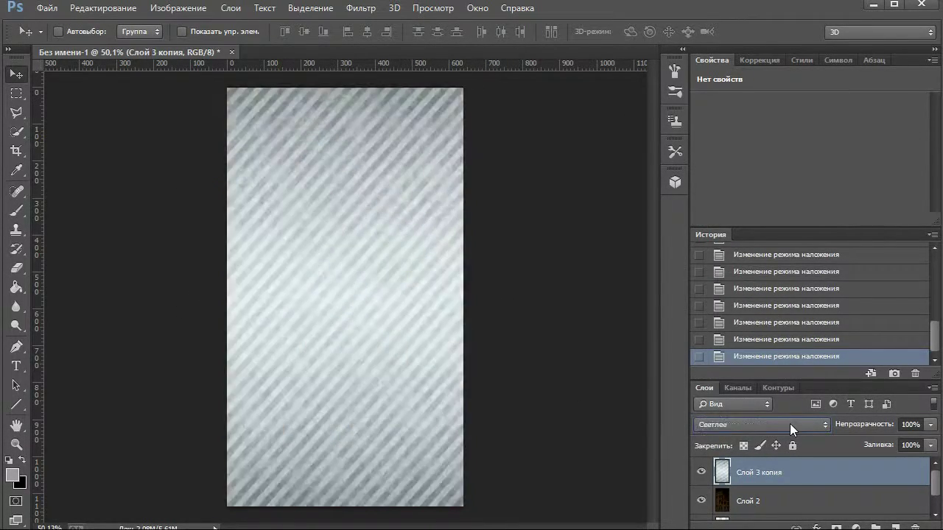
scroll(790, 424, down, 3)
scroll(790, 423, down, 3)
scroll(790, 424, up, 10)
Desaturate the stripes, lower their brightness to -146, and blend them in Screen mode.
click(178, 7)
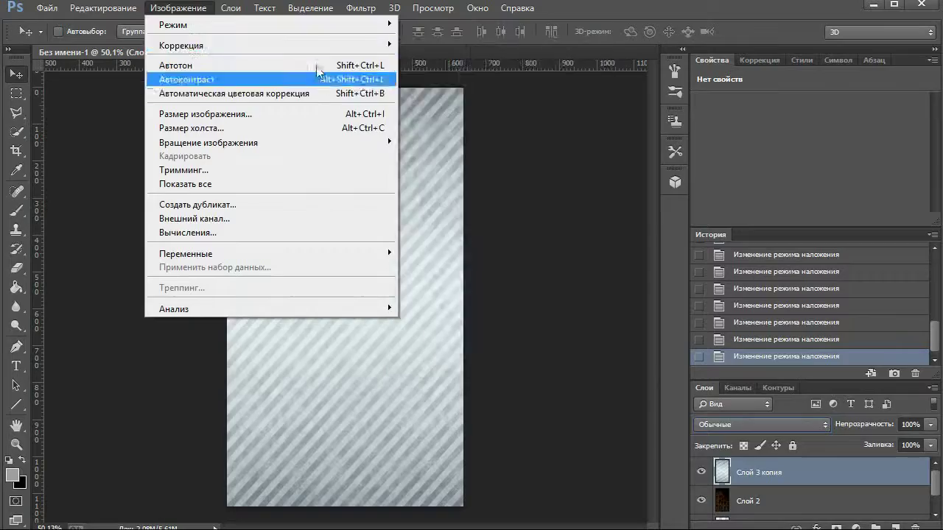
key(shift+ctrl+u)
key(ctrl+m)
key(Escape)
drag(659, 73, 589, 74)
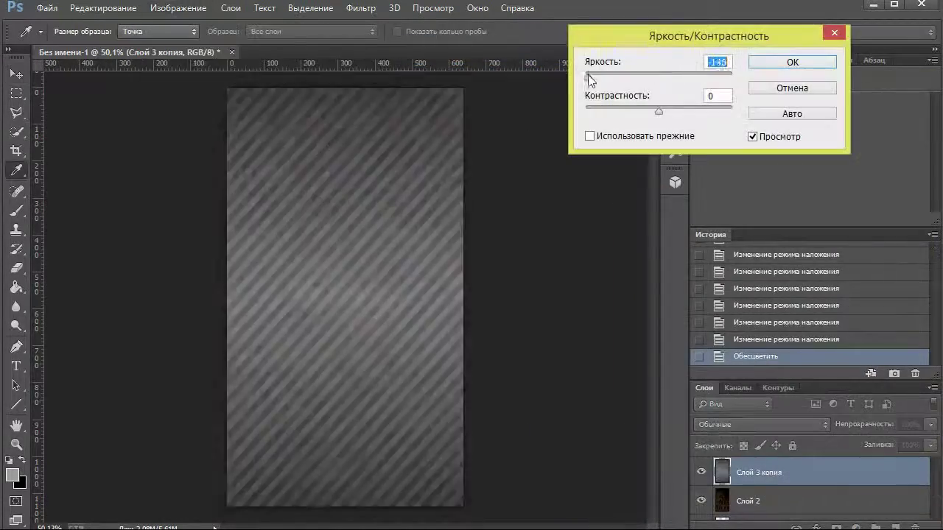
key(Return)
key(v)
key(shift+plus)
key(shift+plus)
key(shift+plus)
key(shift+plus)
key(shift+plus)
key(shift+plus)
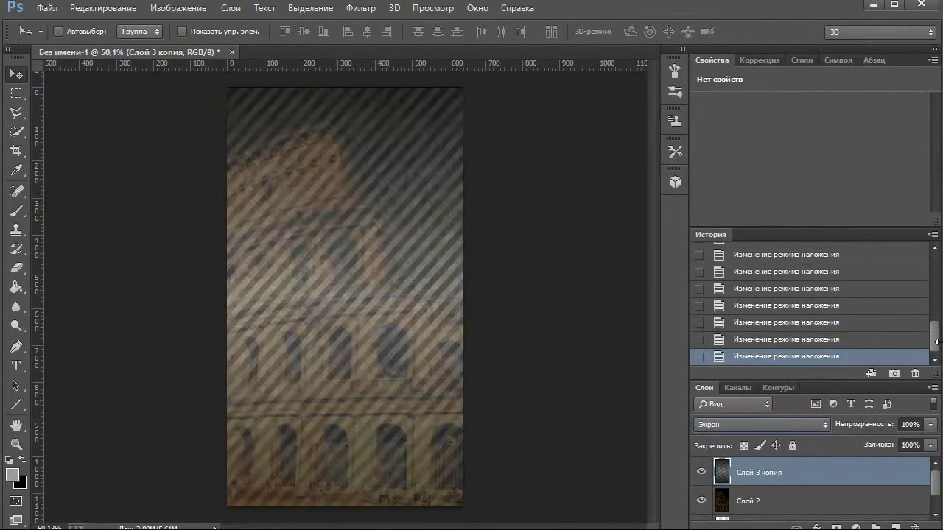
Open the player photo.
key(ctrl+o)
click(360, 344)
click(17, 131)
Quick-select the player's body, arm and shirt, zooming in to inspect the edges.
click(315, 295)
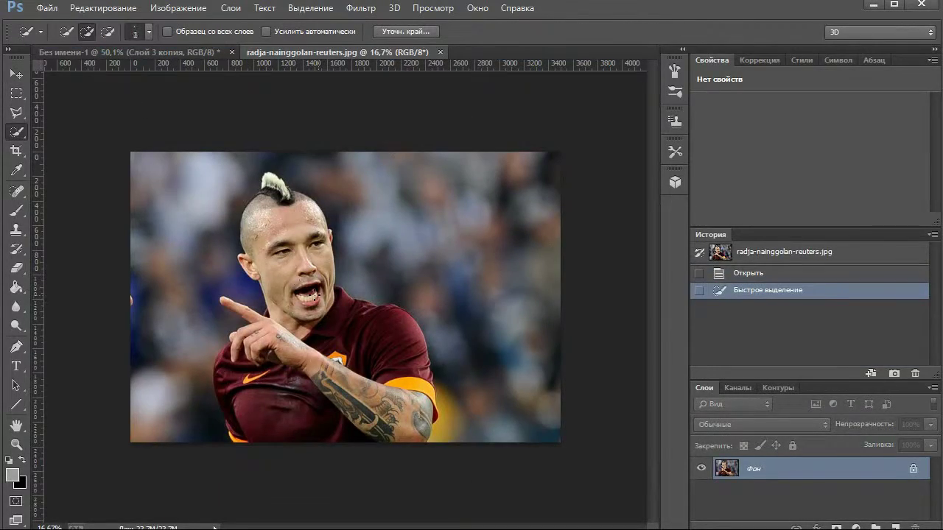
mouse_move(350, 380)
mouse_down()
mouse_move(402, 424)
mouse_move(261, 378)
mouse_up()
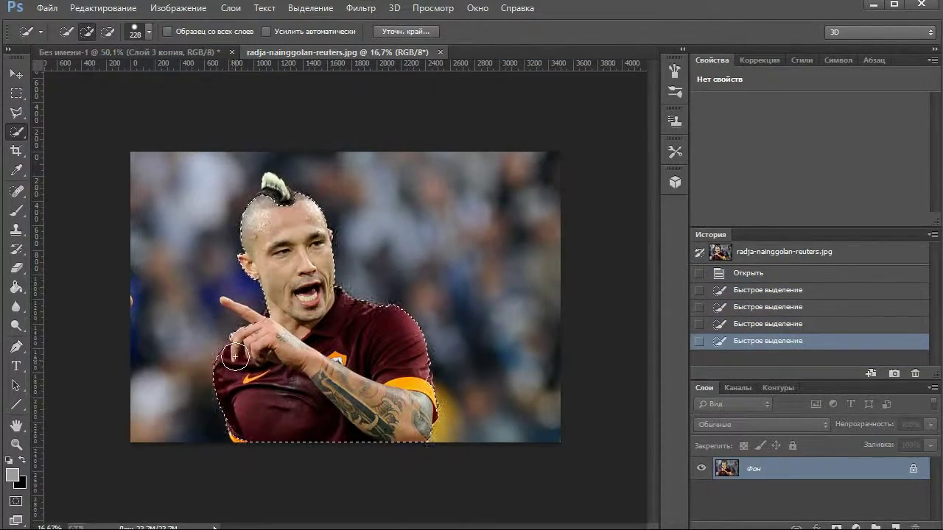
click(235, 356)
scroll(234, 357, up, 5)
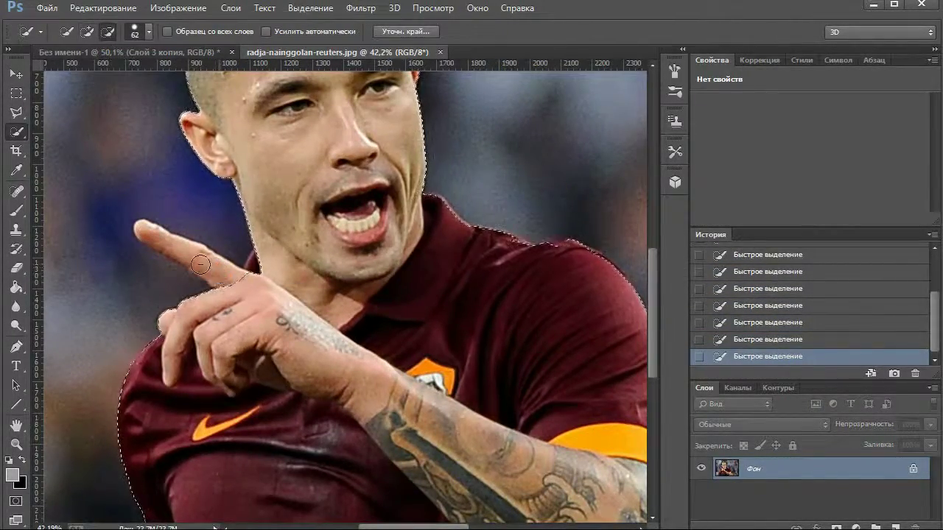
key(z)
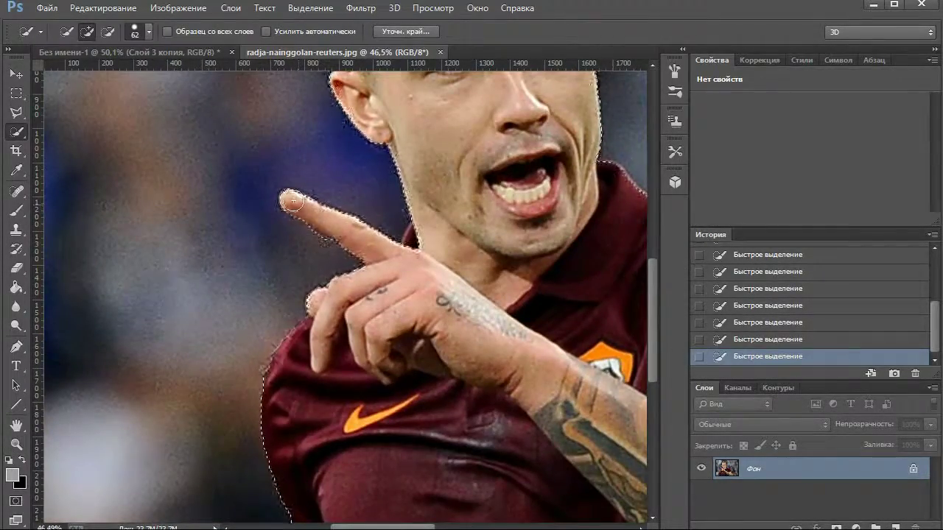
scroll(418, 238, right, 5)
scroll(417, 258, down, 3)
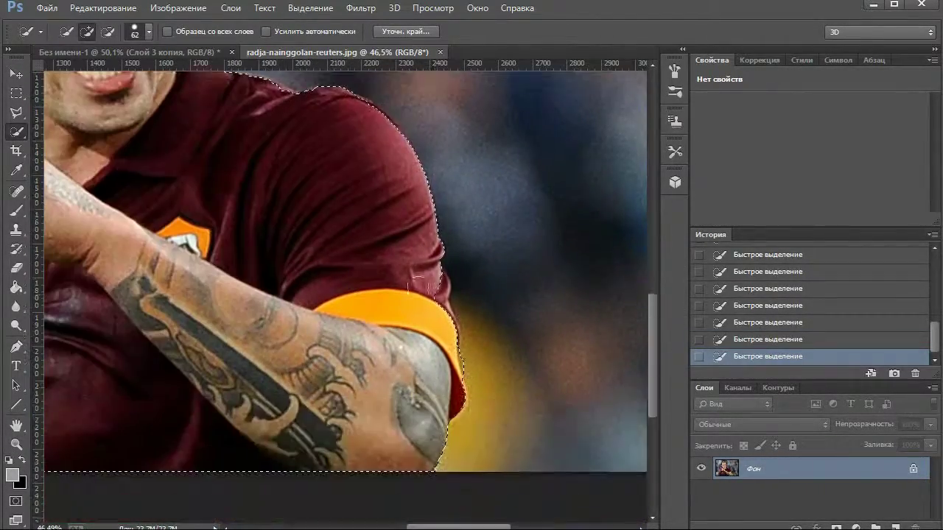
scroll(296, 261, up, 5)
scroll(296, 261, left, 5)
scroll(296, 261, up, 1)
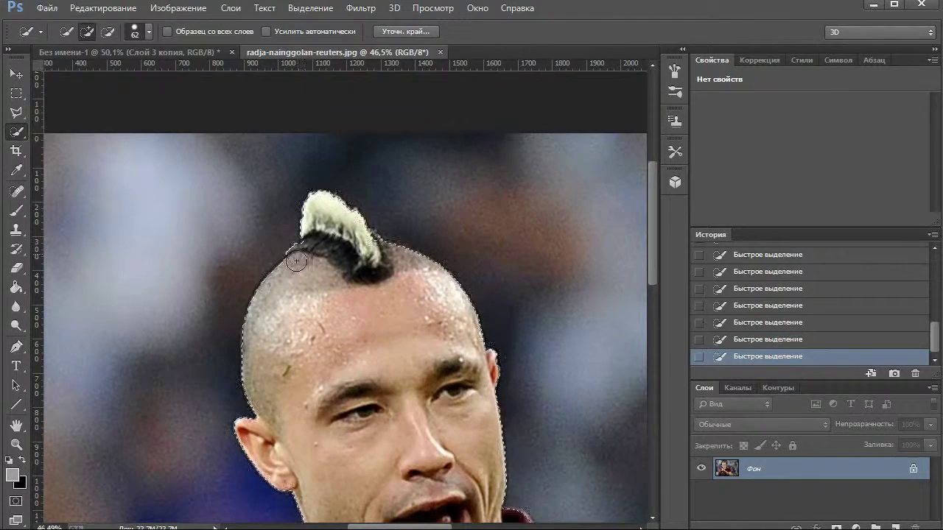
Refine the player selection's edge around the hair with Refine Edge.
key(ctrl+alt+r)
key(Return)
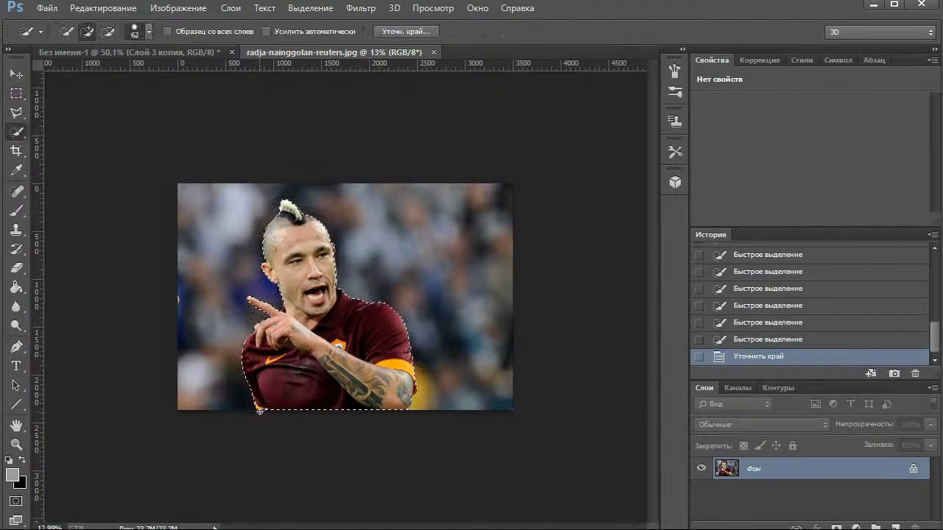
key(ctrl+alt+r)
drag(257, 247, 333, 285)
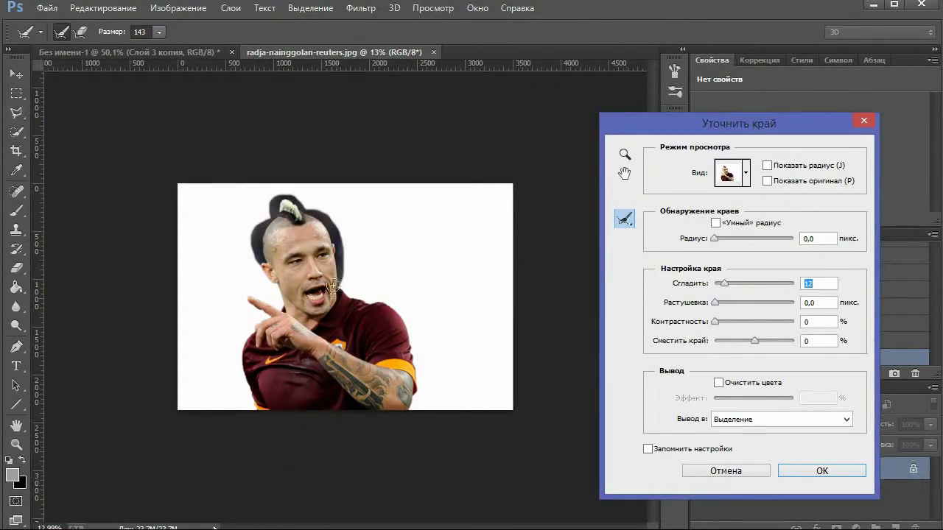
click(81, 33)
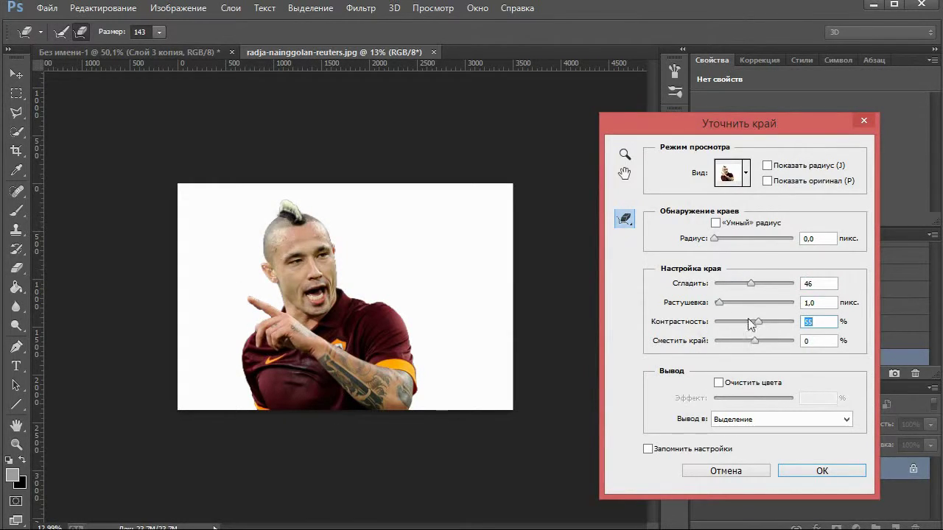
key(Return)
key(ctrl+alt+r)
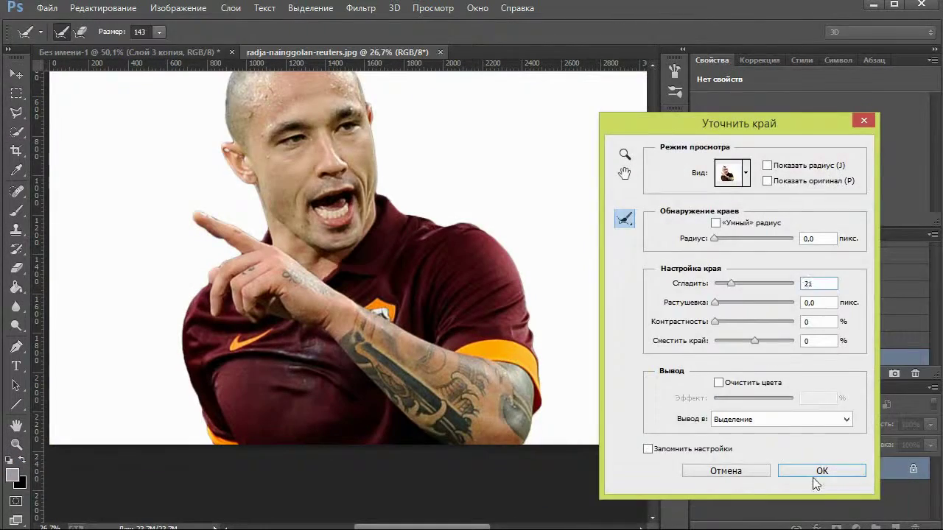
key(Return)
click(17, 131)
Add the missing area near the head and refine the selection edge again.
click(250, 107)
key(ctrl+alt+r)
key(Return)
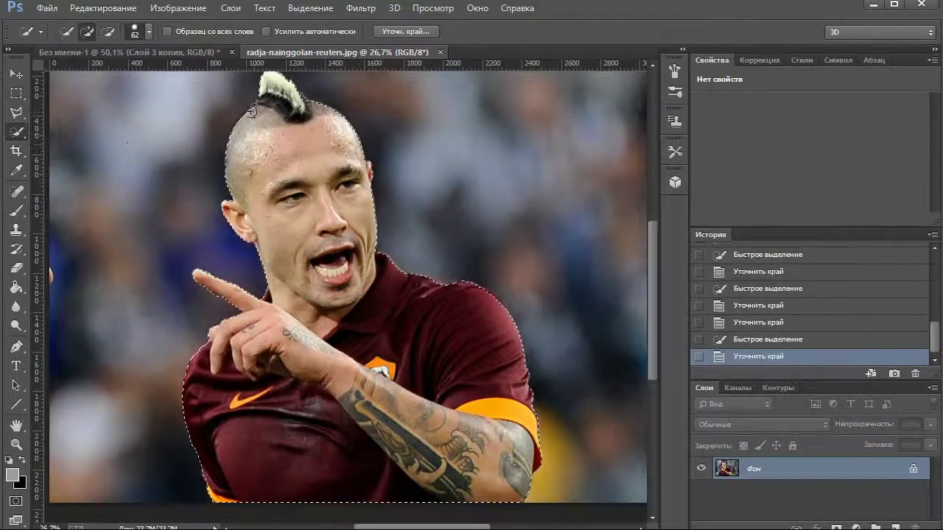
key(ctrl+alt+r)
key(Return)
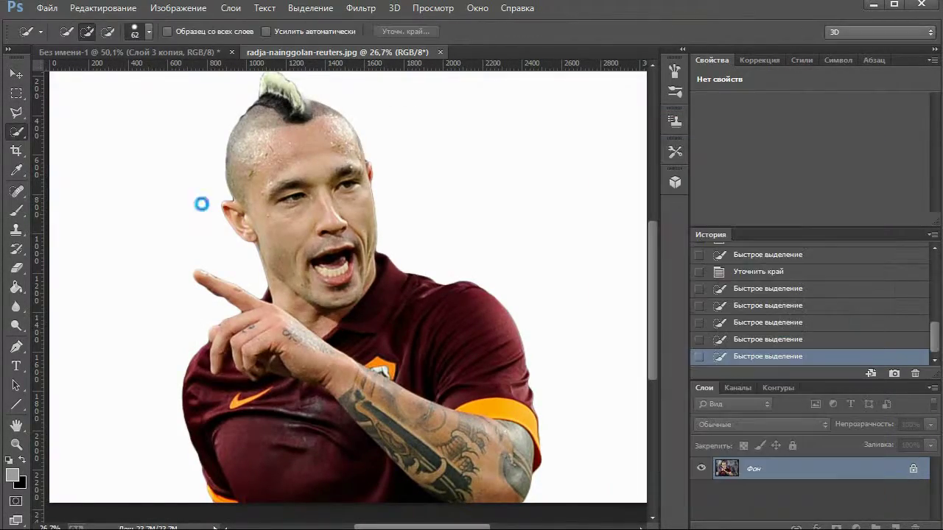
Copy the selected player onto a new layer and enlarge him in the poster.
right_click(390, 347)
click(457, 457)
key(e)
scroll(227, 375, up, 3)
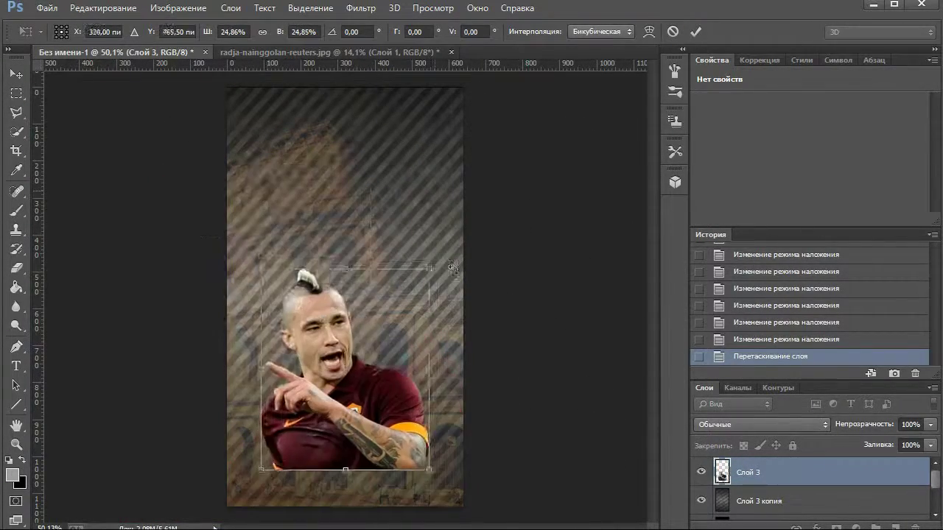
mouse_move(453, 268)
mouse_down()
mouse_move(463, 225)
mouse_move(501, 192)
mouse_up()
key(Return)
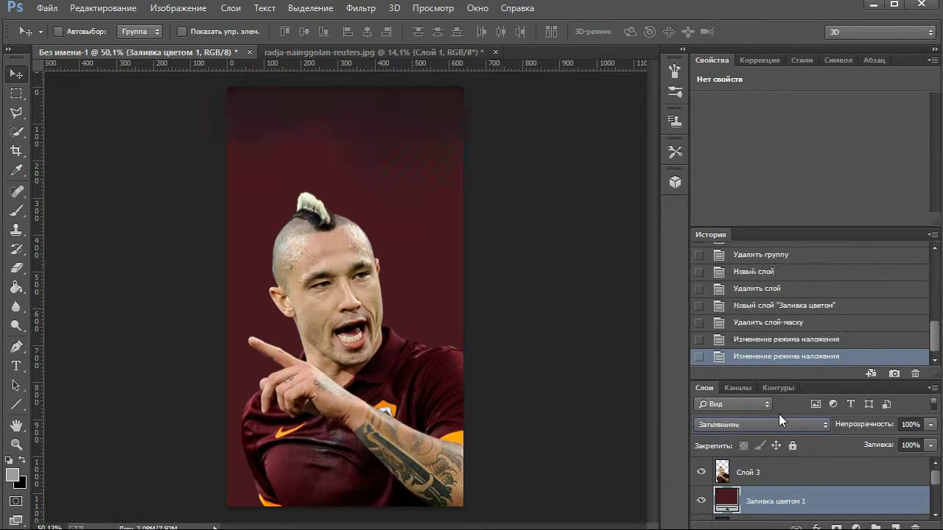
scroll(779, 420, down, 1)
Apply Camera Raw to the player layer: Clarity +100, Contrast +30, Vibrance +9, Saturation +39.
scroll(779, 420, down, 1)
click(748, 472)
click(361, 8)
click(383, 81)
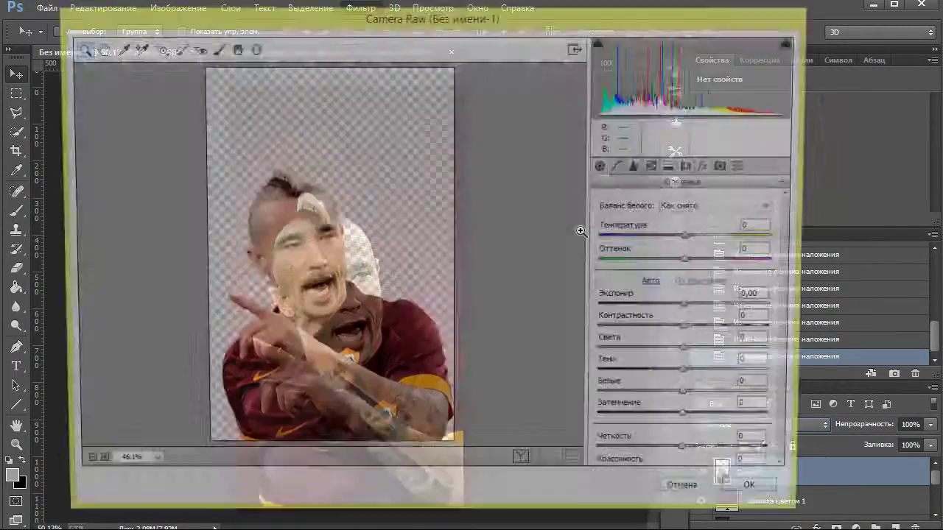
drag(681, 445, 770, 446)
drag(684, 325, 718, 325)
scroll(693, 332, down, 2)
drag(692, 441, 713, 464)
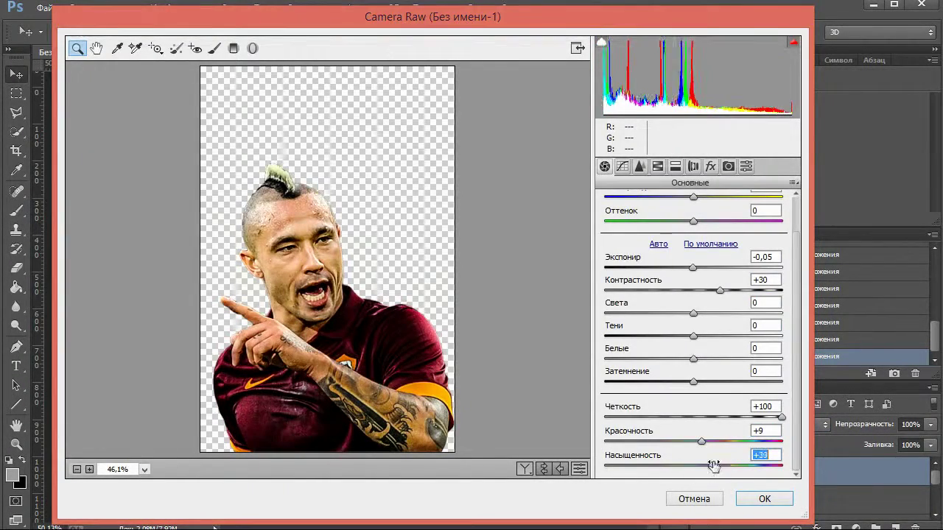
mouse_move(692, 382)
mouse_down()
mouse_move(726, 381)
mouse_move(709, 359)
mouse_up()
click(765, 499)
Reapply the Camera Raw filter, nudge the player left, and add a Curves adjustment.
click(361, 8)
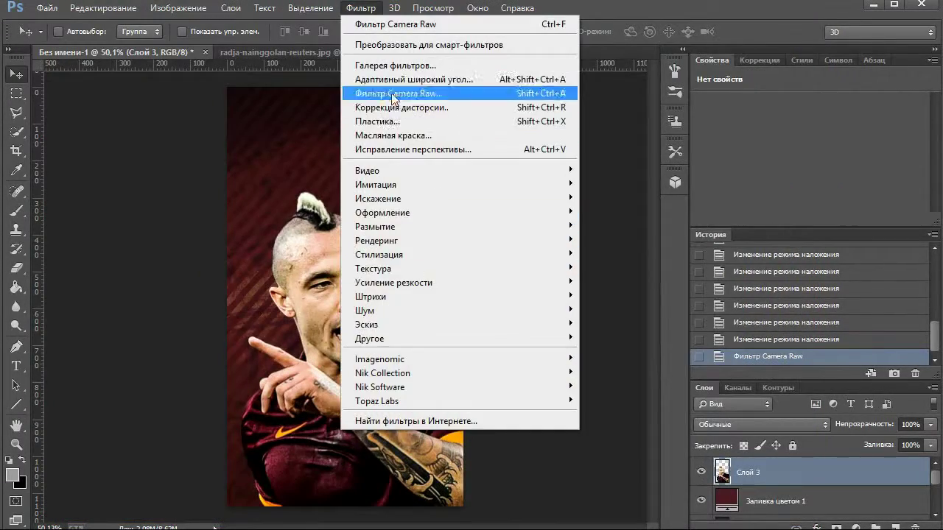
click(392, 94)
click(764, 498)
drag(432, 291, 419, 291)
key(z)
alt+click(418, 291)
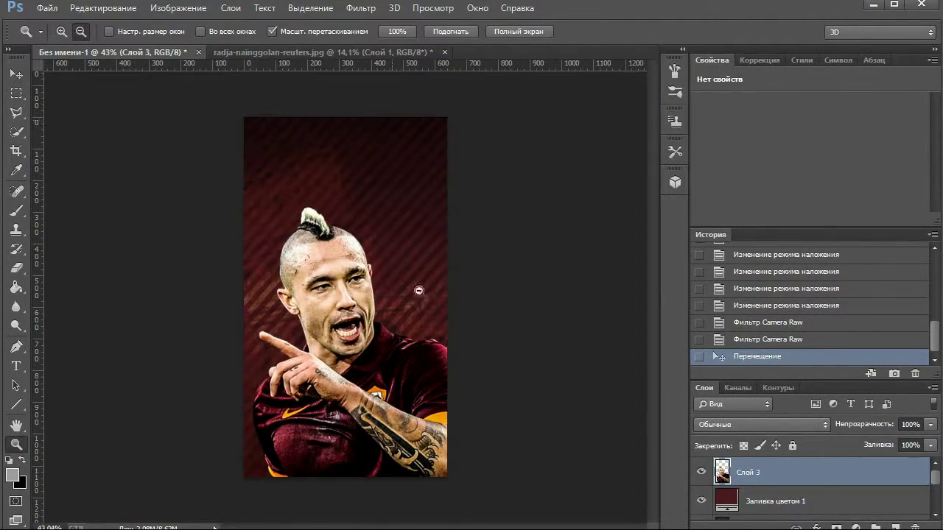
click(776, 501)
Darken the poster with a Curves black point of 12 and close the source photo.
click(854, 528)
click(783, 292)
click(827, 220)
click(827, 220)
drag(728, 162, 737, 162)
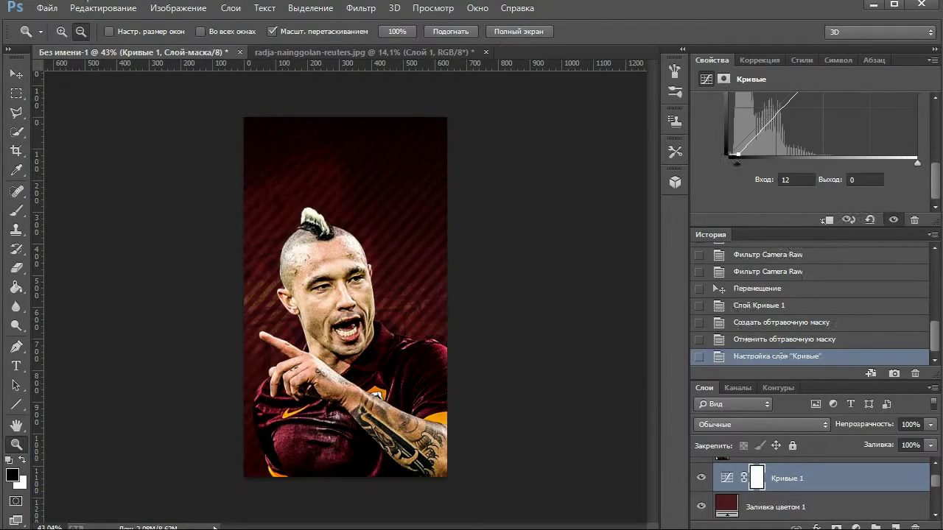
click(46, 7)
click(44, 101)
Paint dark shading over the player's shirt on a new layer clipped to the player.
key(ctrl+shift+alt+n)
key(ctrl+alt+g)
key(b)
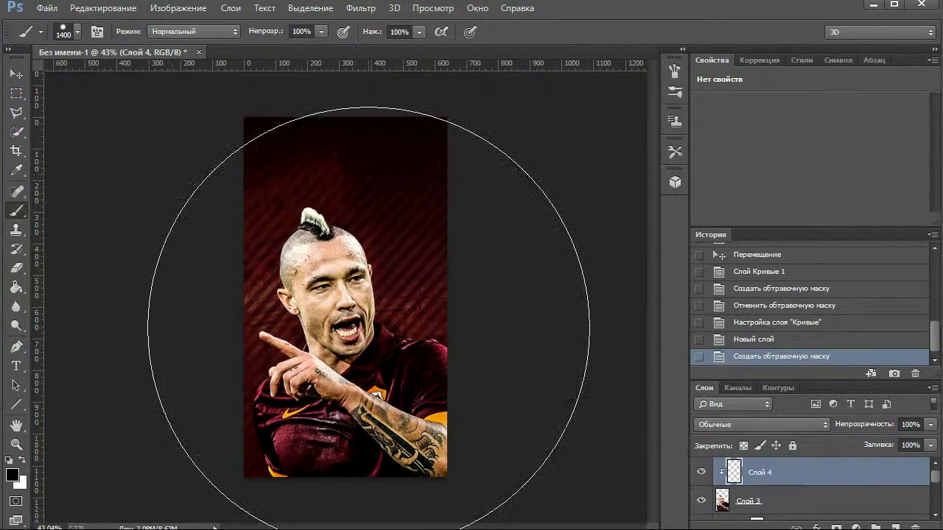
click(313, 455)
key(b)
click(168, 314)
click(78, 31)
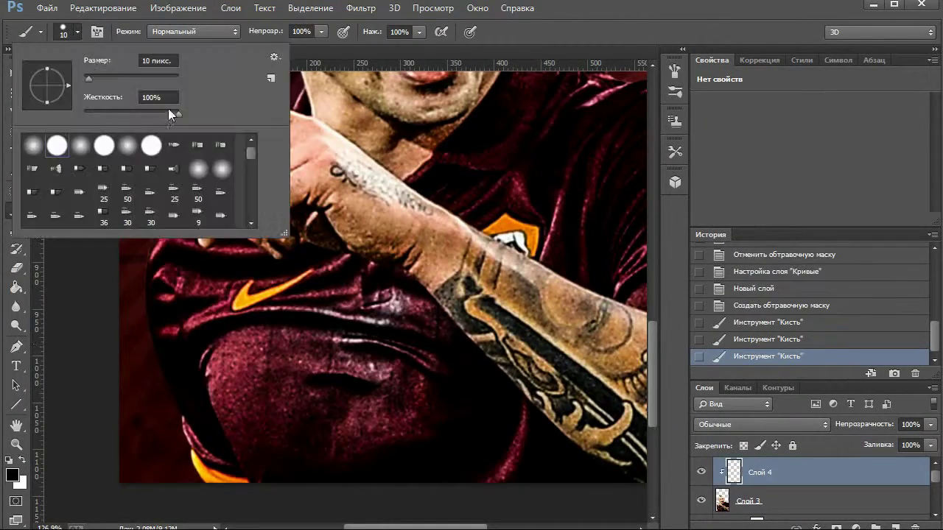
click(77, 32)
drag(180, 258, 295, 310)
Refine the shading with a smaller brush and change the shading layer's blend mode.
scroll(295, 309, up, 2)
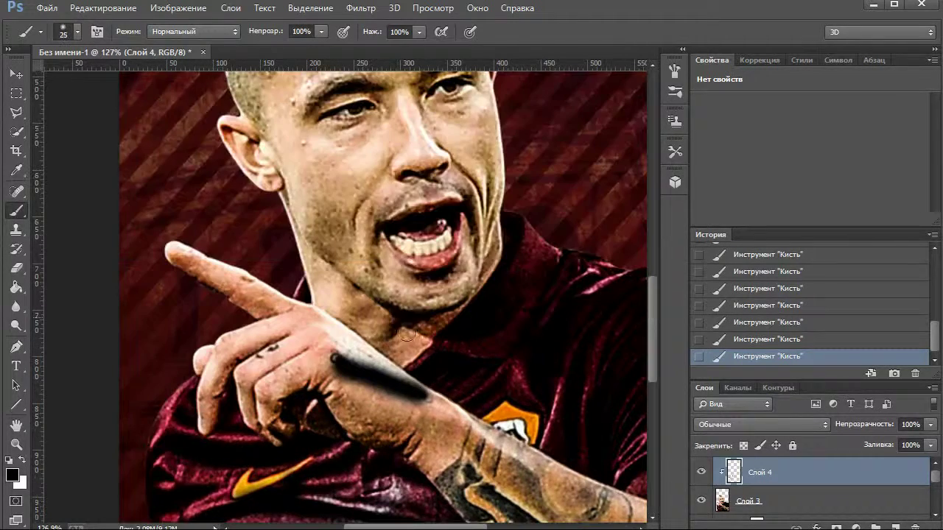
scroll(295, 309, up, 2)
scroll(294, 309, up, 2)
key(bracketleft)
scroll(481, 369, down, 3)
scroll(481, 370, right, 2)
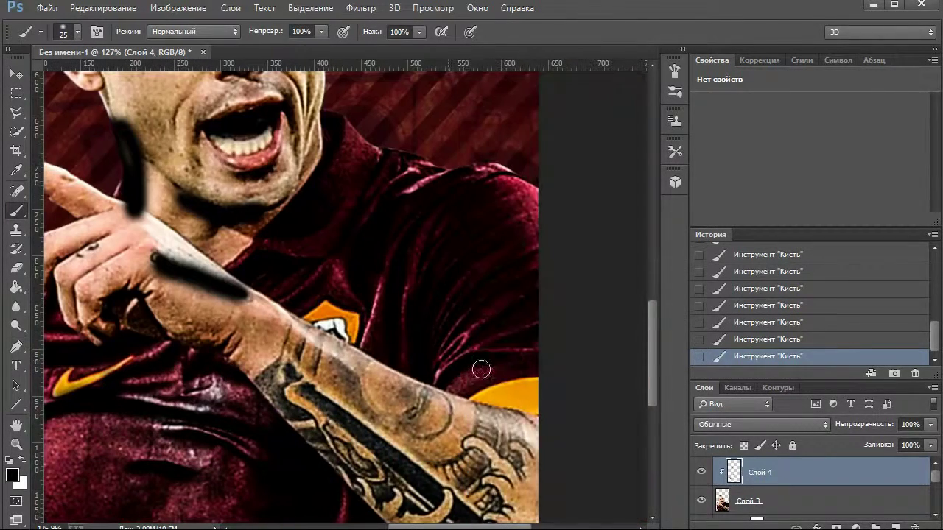
key(ctrl+minus)
key(z)
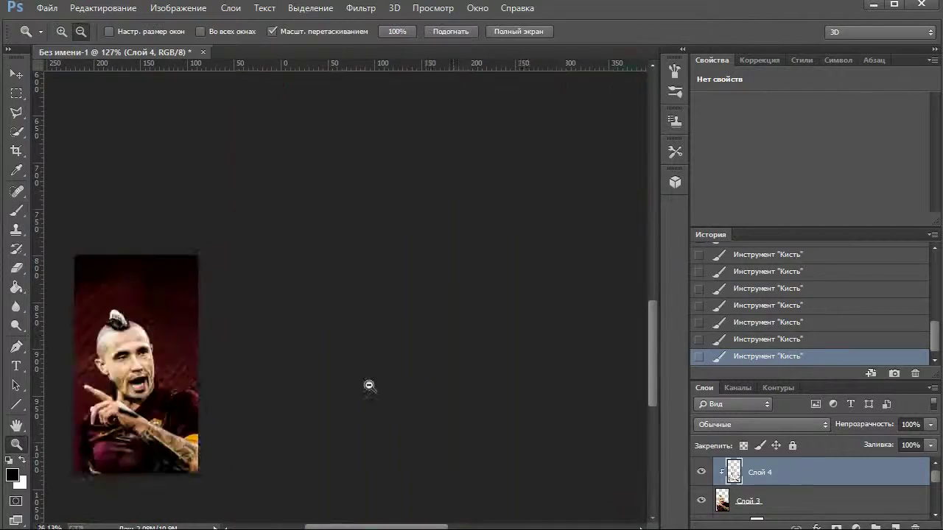
key(shift+plus)
key(shift+plus)
key(shift+plus)
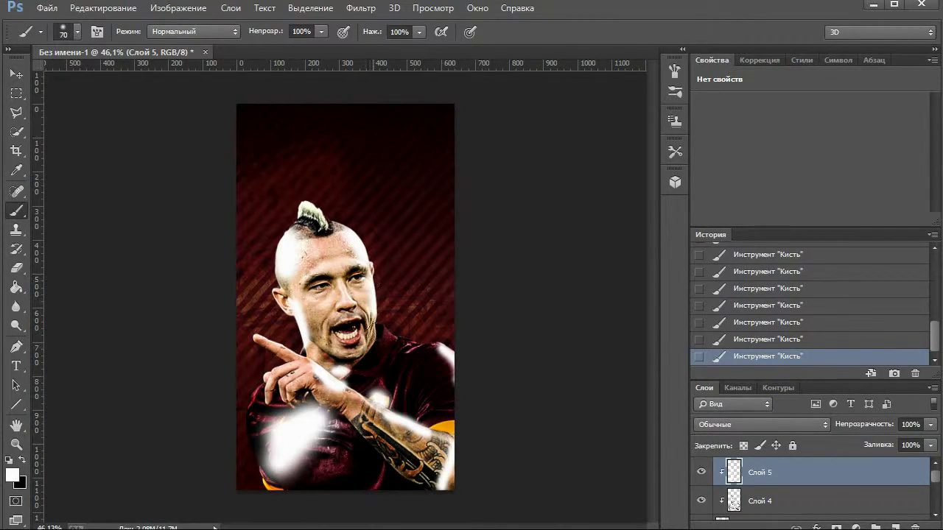
Set the glow layer to Overlay, paint orange edge light at 54% opacity, then open the file picker.
click(762, 424)
click(741, 295)
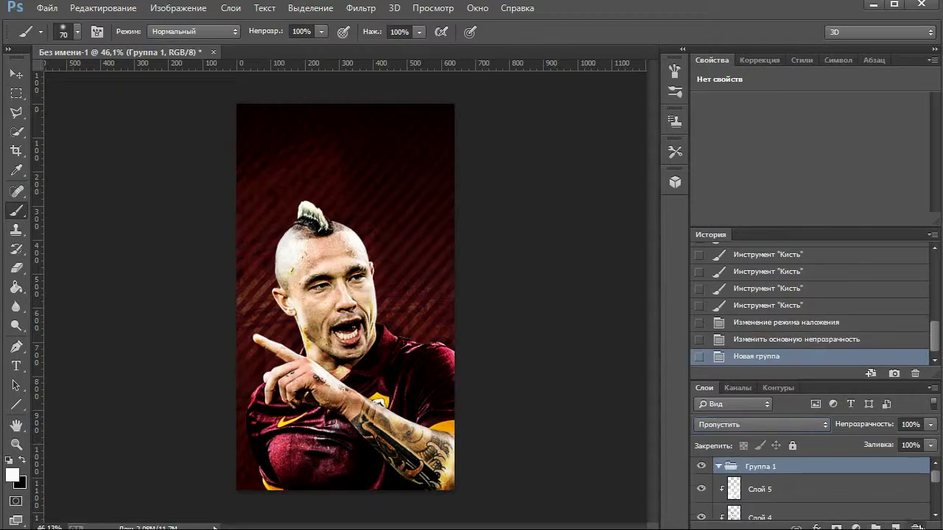
click(12, 475)
click(863, 221)
drag(413, 118, 243, 331)
drag(317, 442, 317, 457)
drag(869, 424, 859, 433)
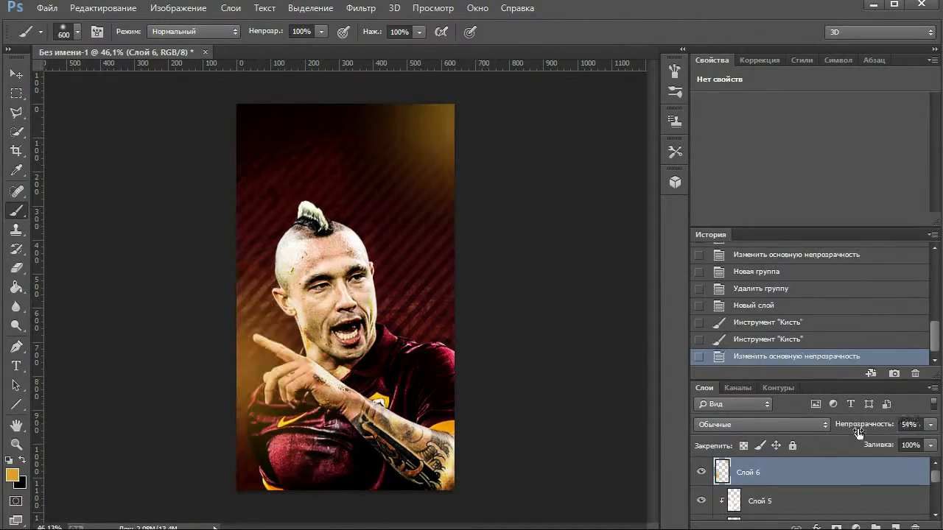
drag(331, 118, 251, 257)
key(ctrl+o)
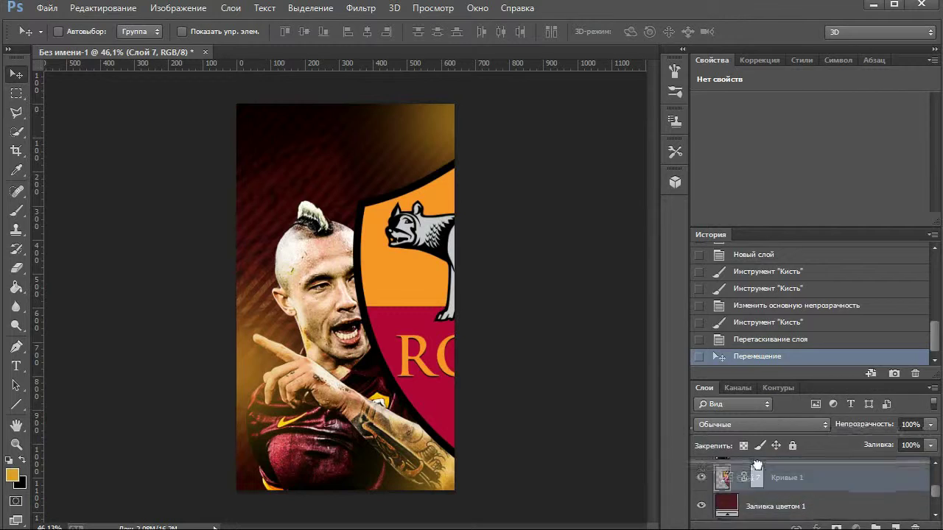
Scale and tilt the Roma crest behind the player and try blend modes on it.
key(ctrl+t)
drag(518, 137, 442, 153)
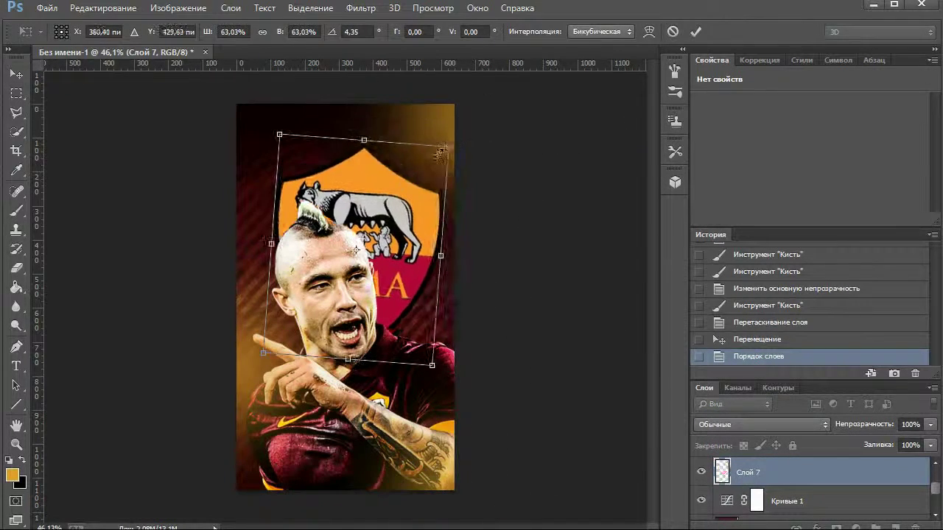
key(Return)
key(shift+plus)
key(shift+plus)
key(shift+plus)
key(shift+plus)
key(shift+plus)
key(shift+plus)
key(shift+plus)
key(shift+plus)
key(shift+plus)
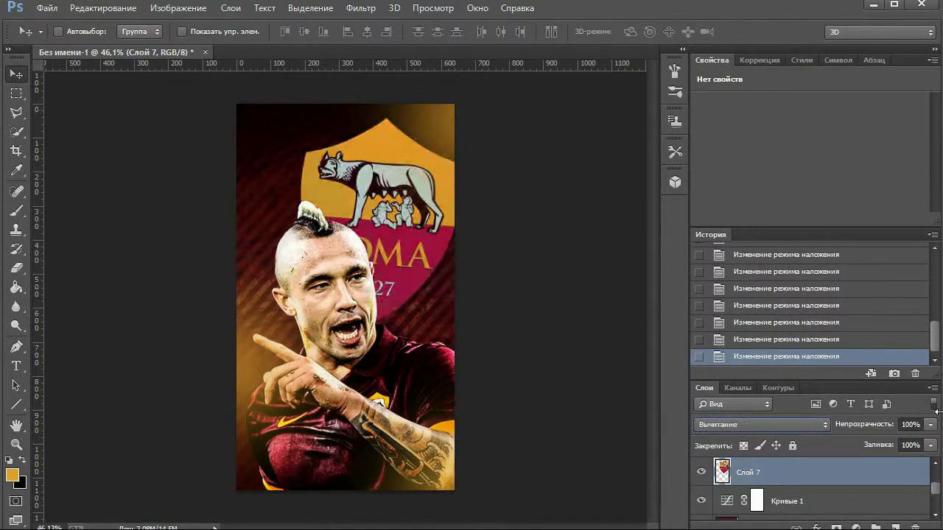
key(shift+minus)
key(shift+minus)
key(shift+minus)
key(shift+minus)
key(shift+minus)
key(shift+minus)
key(shift+minus)
key(shift+minus)
key(shift+minus)
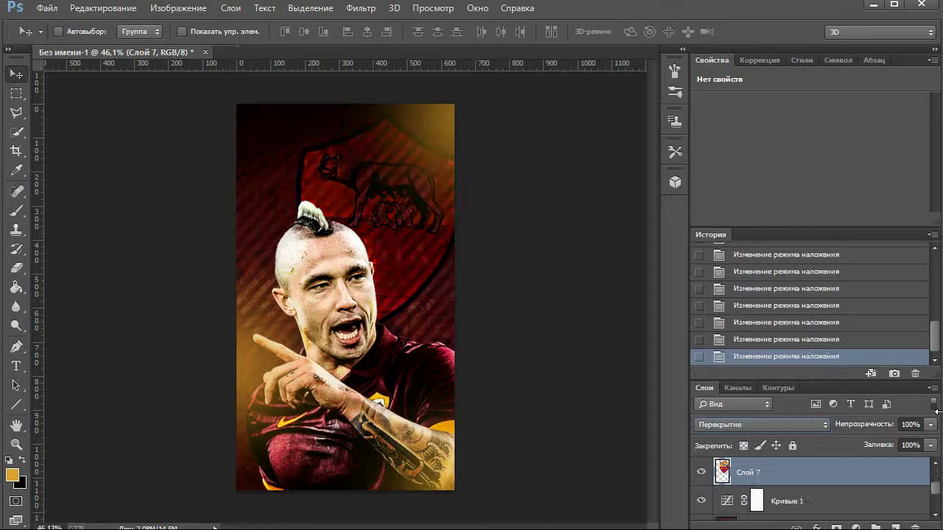
scroll(760, 420, up, 3)
scroll(761, 421, down, 2)
scroll(760, 421, up, 3)
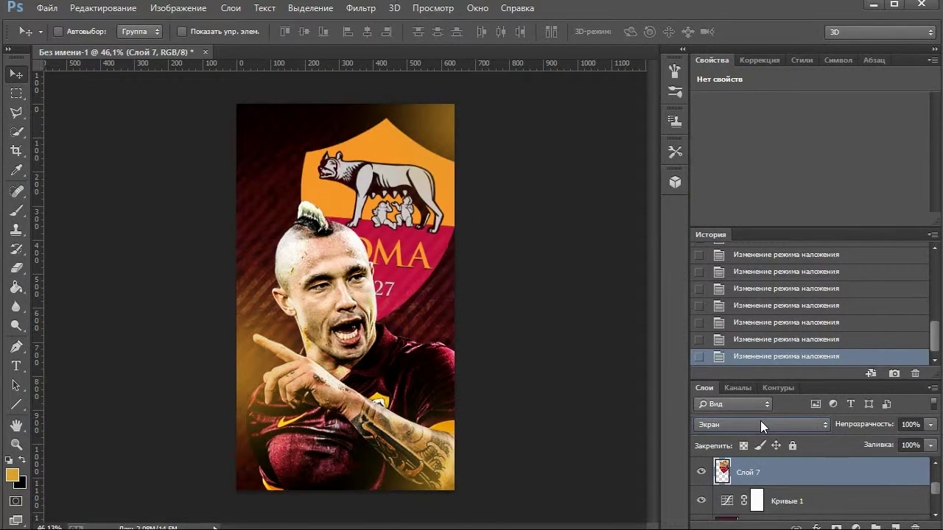
Fade the crest to 38% opacity and rotate it further on the background.
key(3)
key(8)
scroll(935, 472, down, 3)
key(ctrl+t)
drag(455, 104, 480, 120)
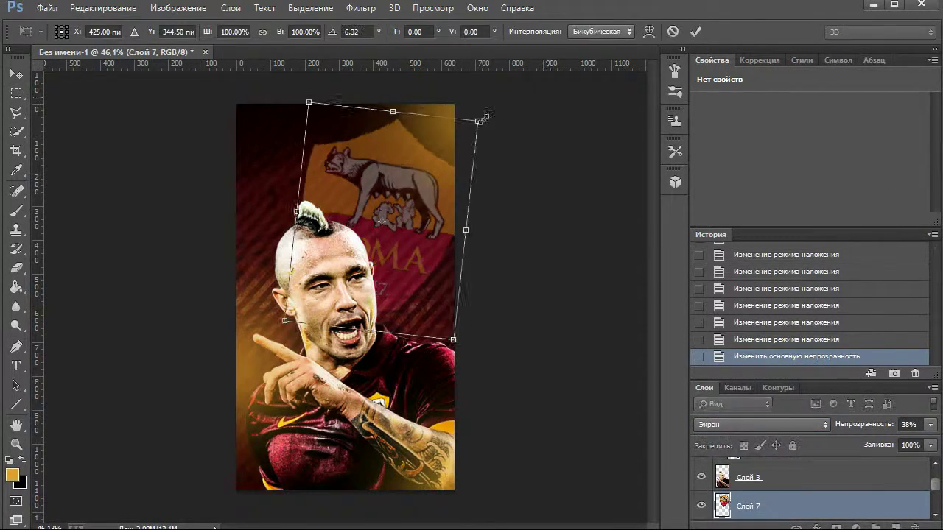
key(Return)
Erase part of the layer near the edge and paint soft orange glow around the poster edges.
key(e)
drag(435, 446, 413, 243)
key(b)
drag(251, 184, 260, 253)
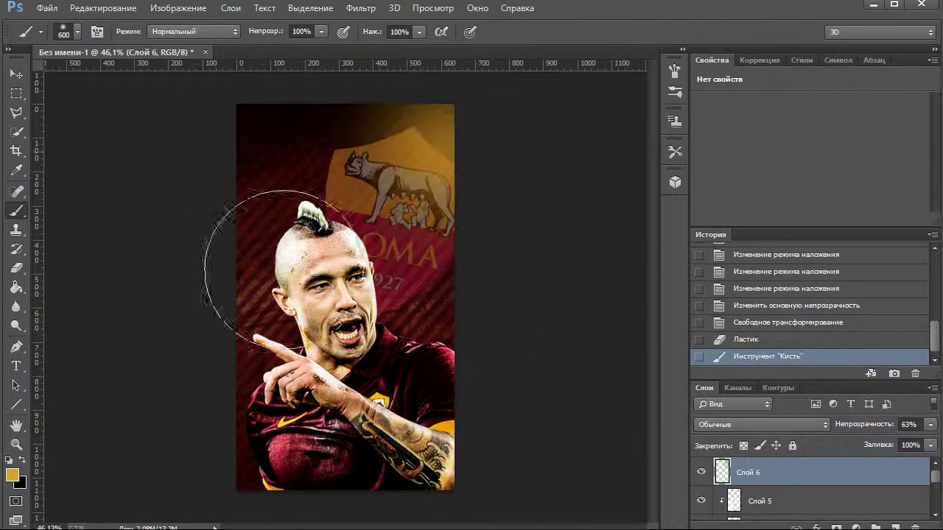
drag(251, 222, 200, 358)
drag(243, 442, 516, 400)
drag(443, 331, 442, 132)
Add a new empty layer and set the paint colour to dark red.
key(ctrl+shift+alt+n)
key(x)
click(12, 476)
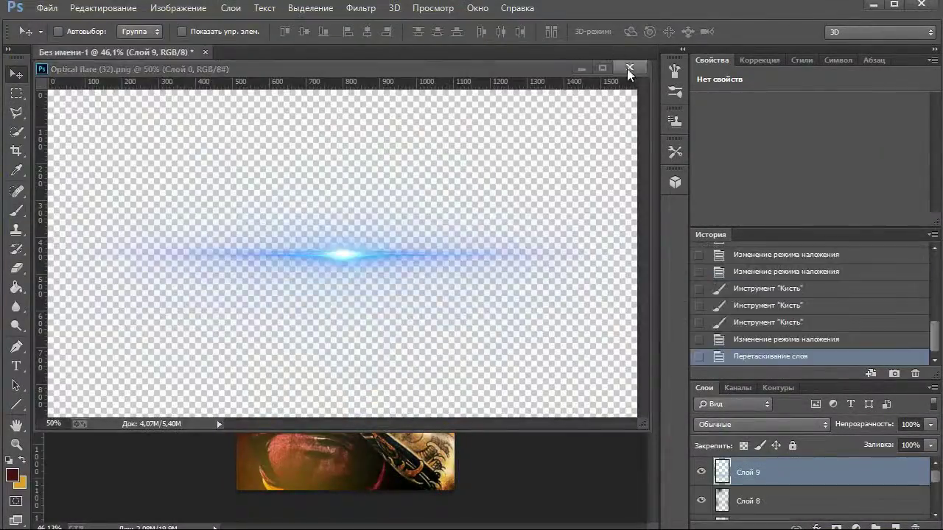
Place the optical flare, scale and rotate it, and shift its hue toward orange.
click(630, 68)
key(ctrl+t)
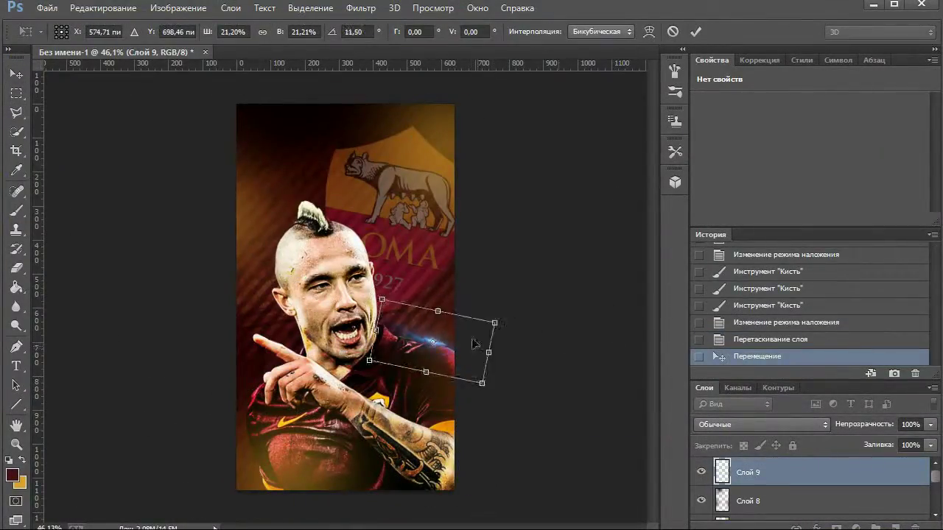
key(Return)
click(180, 7)
click(530, 115)
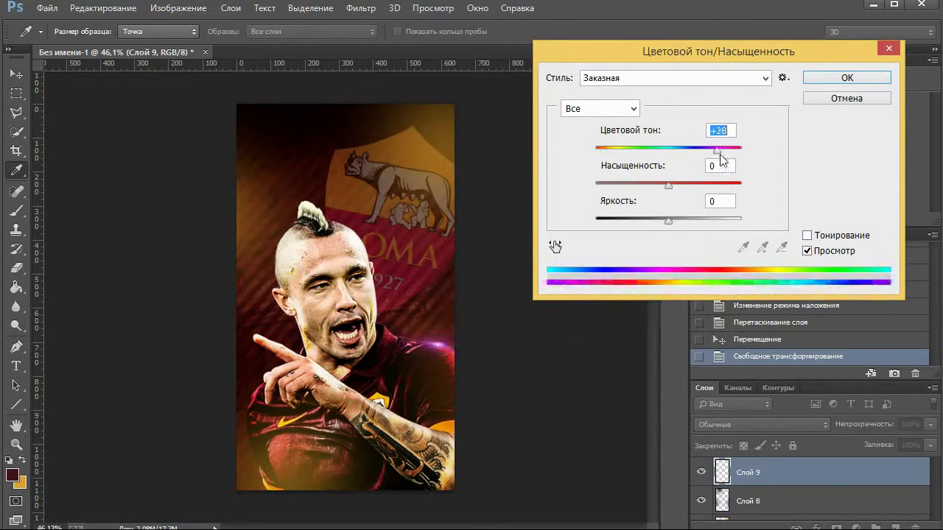
drag(721, 154, 743, 150)
click(669, 185)
key(Return)
Duplicate the flare, boost the copy's saturation, and resize it.
key(v)
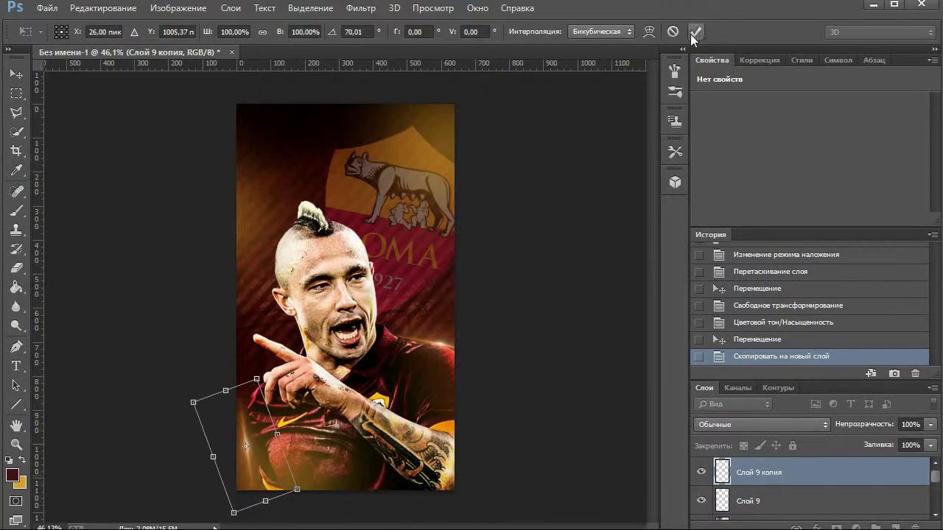
click(693, 37)
key(ctrl+j)
key(ctrl+u)
drag(670, 184, 690, 185)
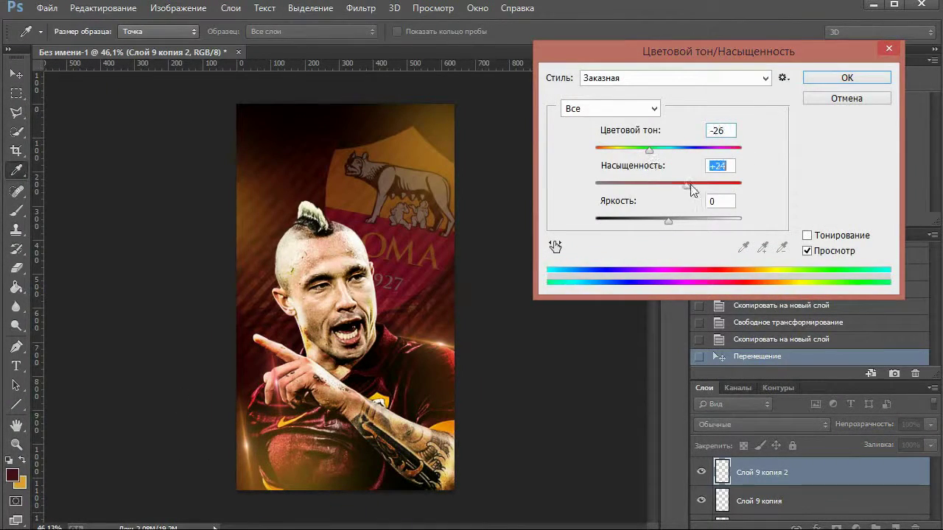
key(Return)
key(ctrl+t)
key(Return)
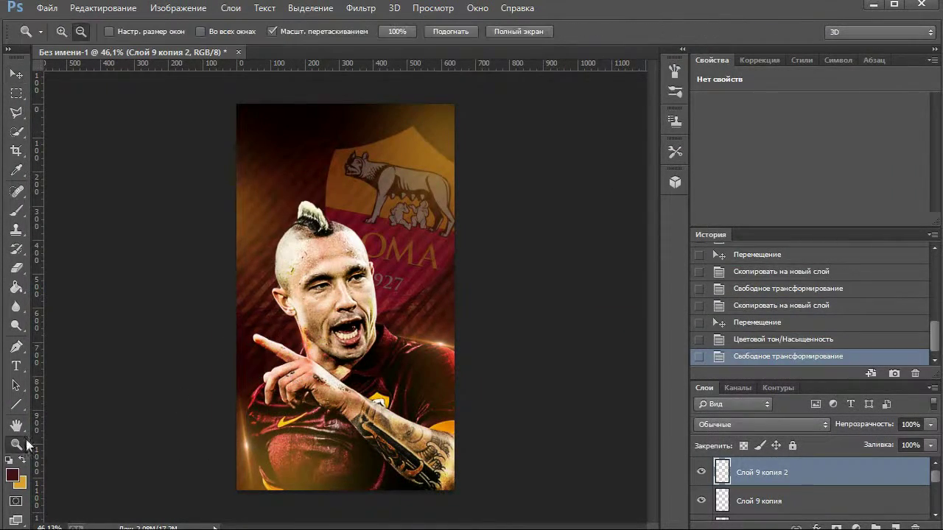
Move a flare copy down onto the player's arm and rotate and resize it.
scroll(347, 309, up, 5)
key(Left)
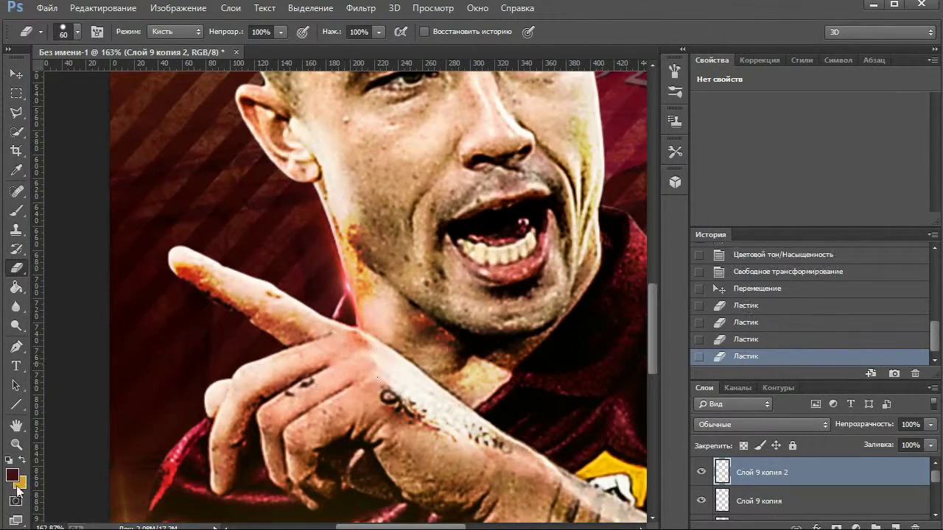
click(16, 444)
key(ctrl+0)
drag(480, 480, 480, 479)
key(ctrl+t)
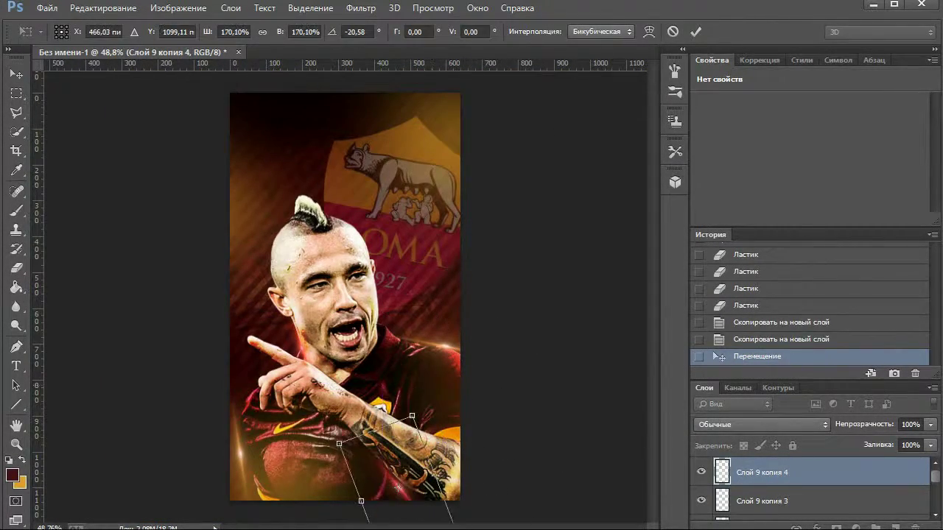
key(Return)
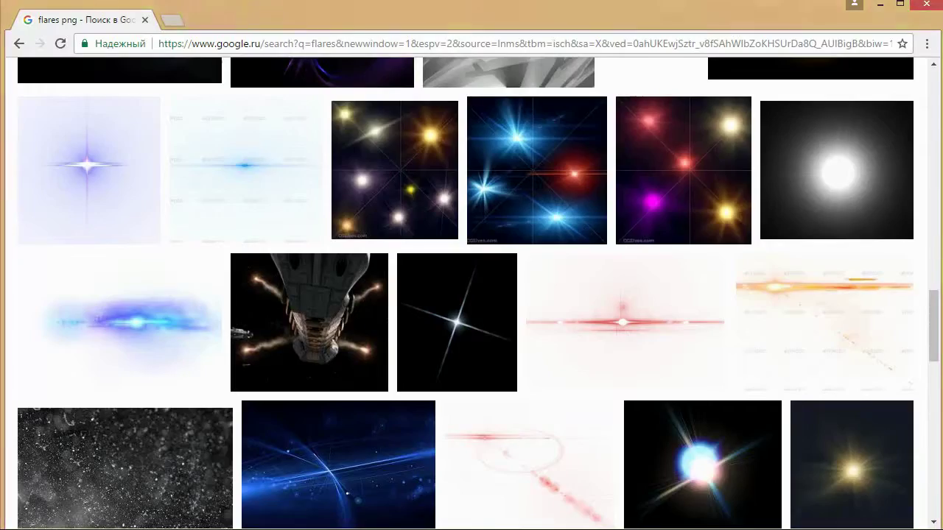
Search the browser for 'orange' flare images and browse the results.
scroll(920, 428, up, 5)
scroll(921, 427, up, 10)
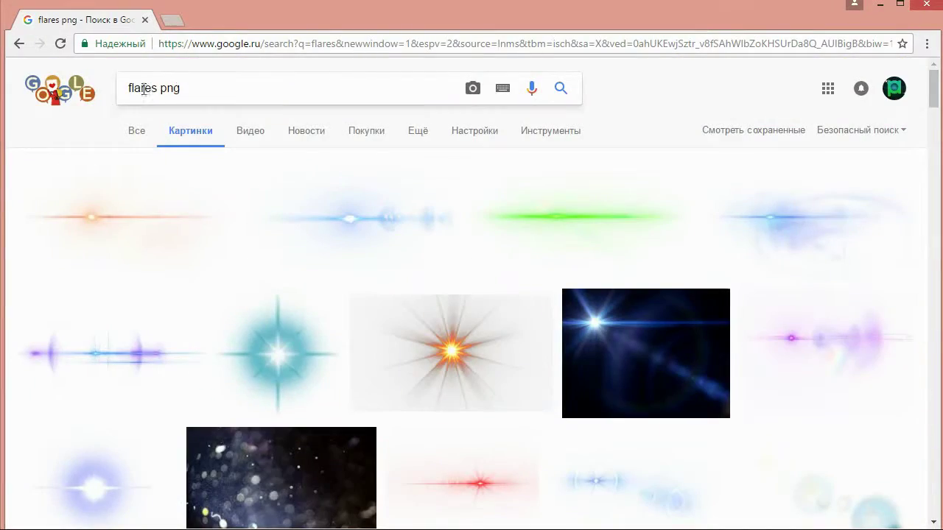
text(orange)
key(Return)
scroll(932, 221, down, 10)
scroll(933, 221, down, 5)
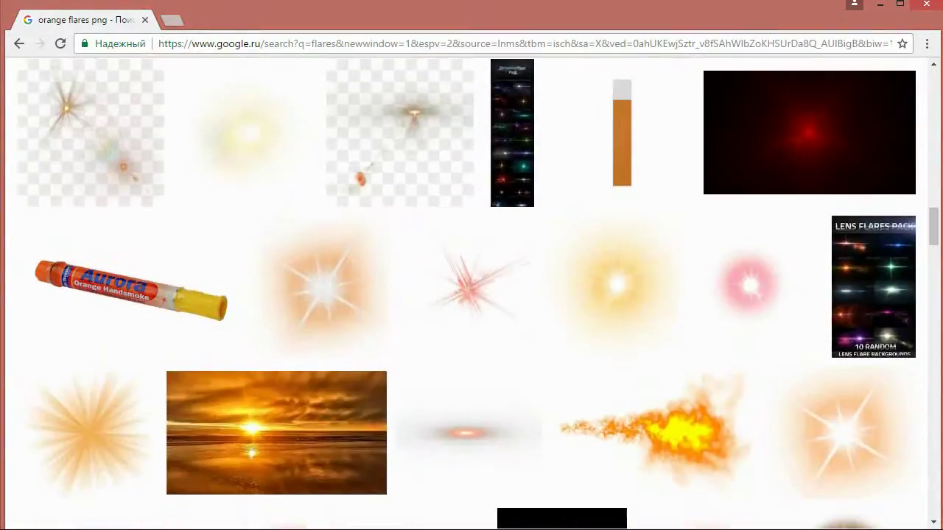
Try script fonts for the RADJA title before settling on DIN Pro Bold.
click(161, 31)
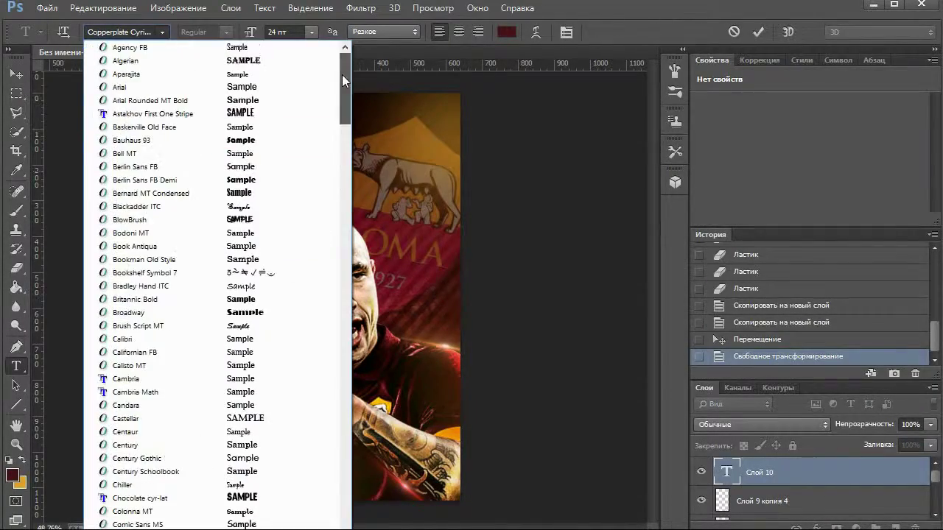
drag(342, 75, 345, 316)
click(126, 361)
click(161, 31)
click(135, 278)
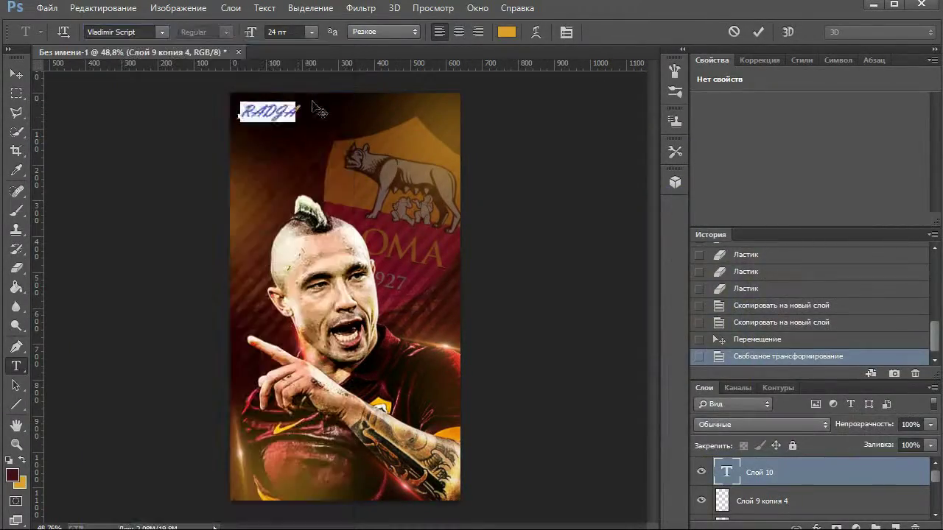
click(162, 31)
click(133, 111)
mouse_move(345, 187)
mouse_down()
mouse_move(345, 90)
mouse_move(342, 163)
mouse_up()
click(161, 32)
click(125, 233)
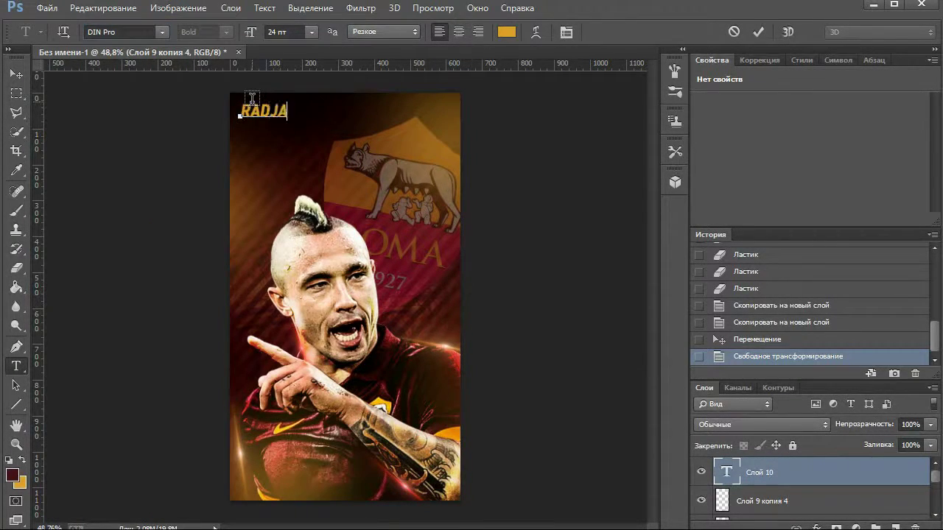
click(16, 74)
Enlarge the RADJA title and set its letter tracking to 1020.
key(ctrl+t)
drag(287, 120, 322, 129)
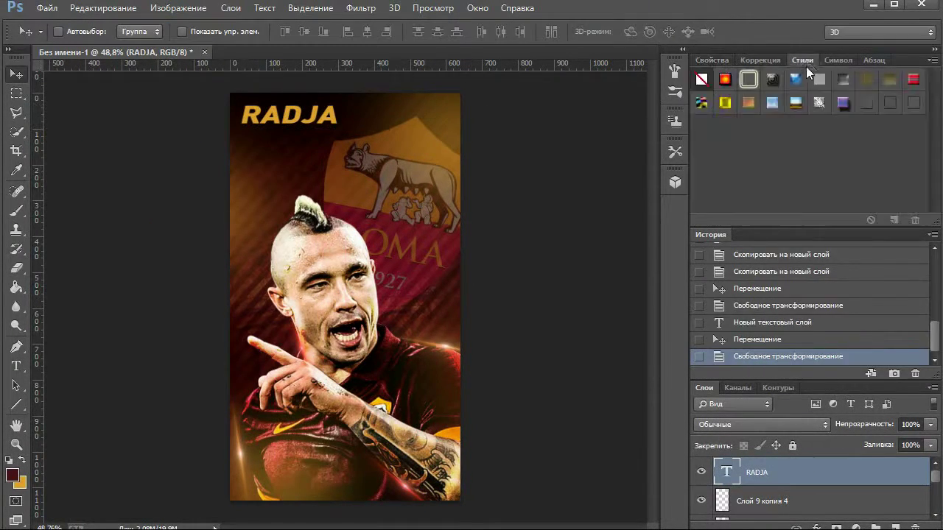
click(838, 60)
click(834, 117)
click(860, 128)
key(Return)
key(t)
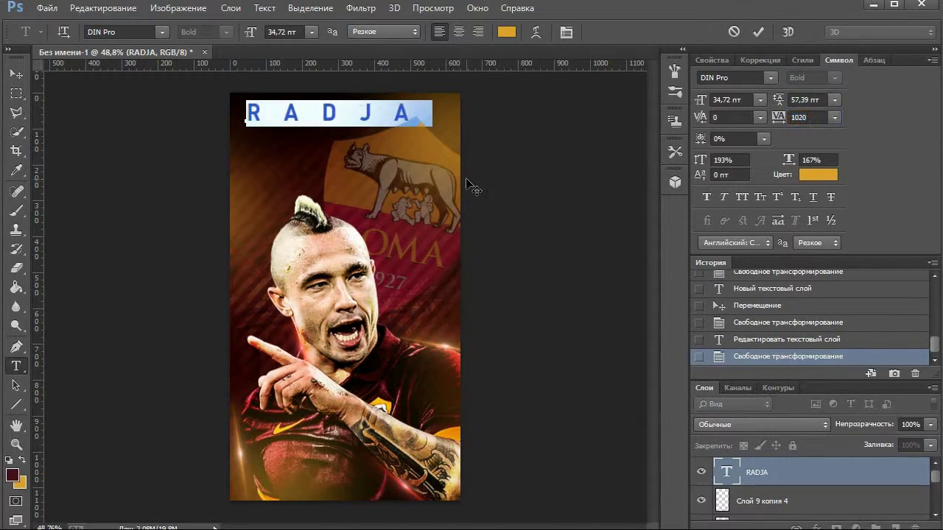
key(ctrl+Return)
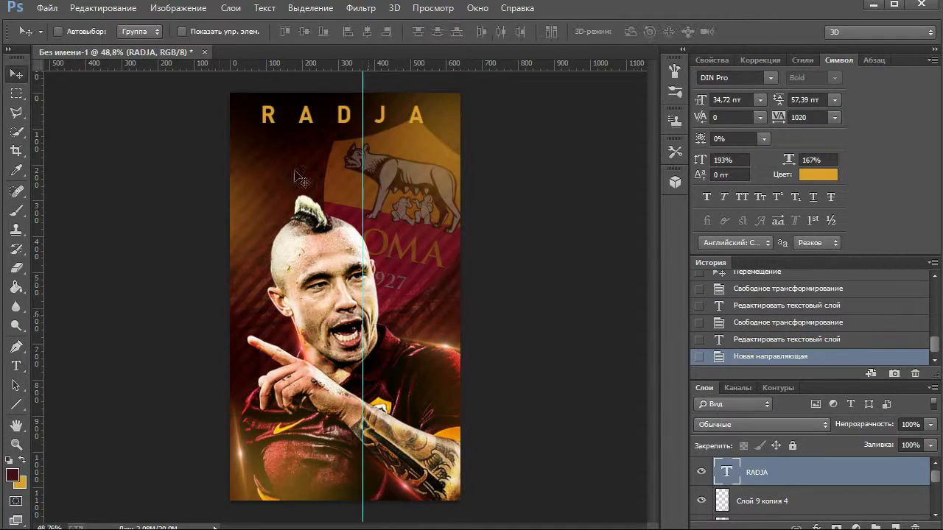
Centre RADJA on the guide, colour it white, and blend it with Overlay.
key(ctrl+t)
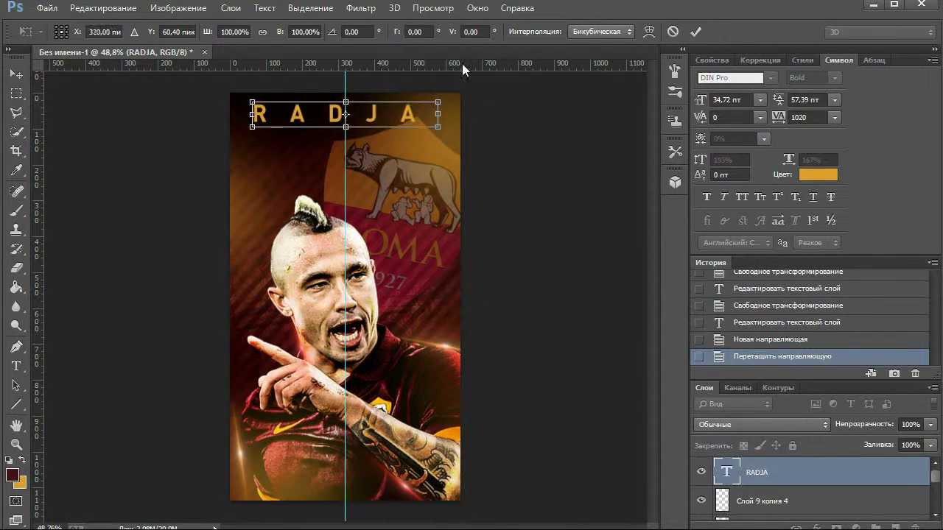
key(Return)
click(818, 175)
click(865, 220)
click(762, 424)
click(762, 221)
Duplicate the RADJA layer, remove the extra copy, and reset blending to Normal.
key(ctrl+j)
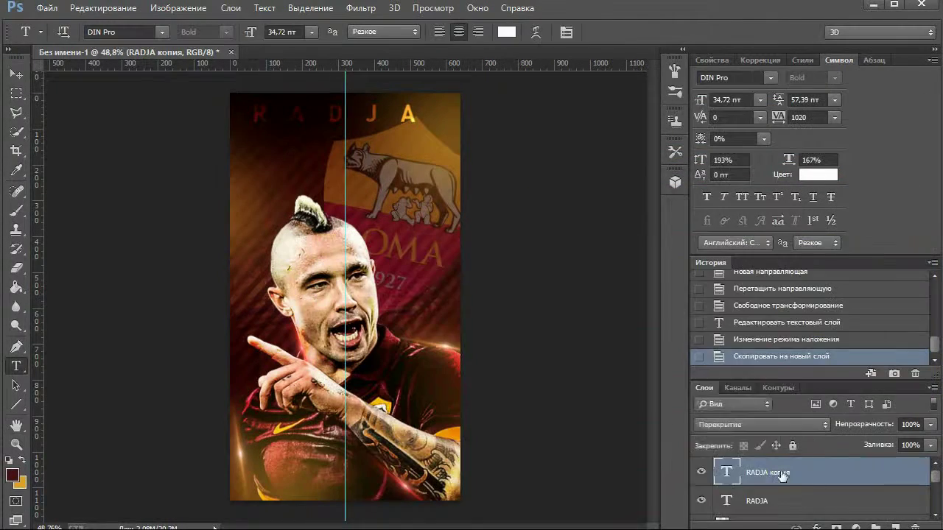
key(Delete)
click(740, 424)
click(729, 125)
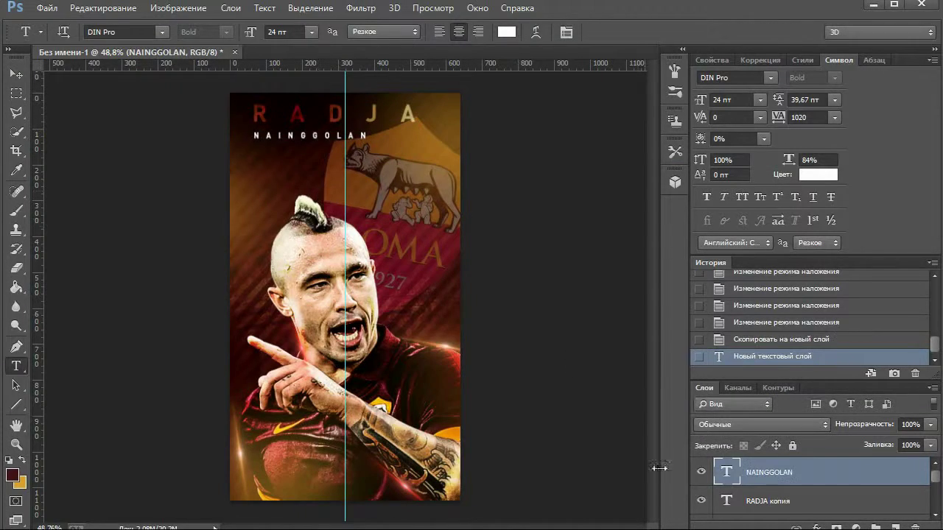
Enlarge NAINGGOLAN to about 36 pt, colour it orange, and delete the extra copy.
key(ctrl+t)
drag(344, 140, 382, 143)
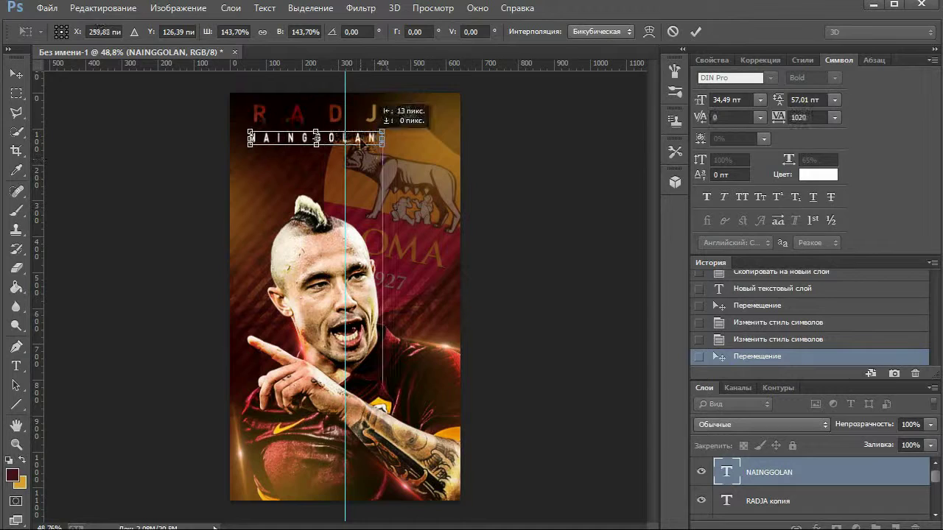
key(Return)
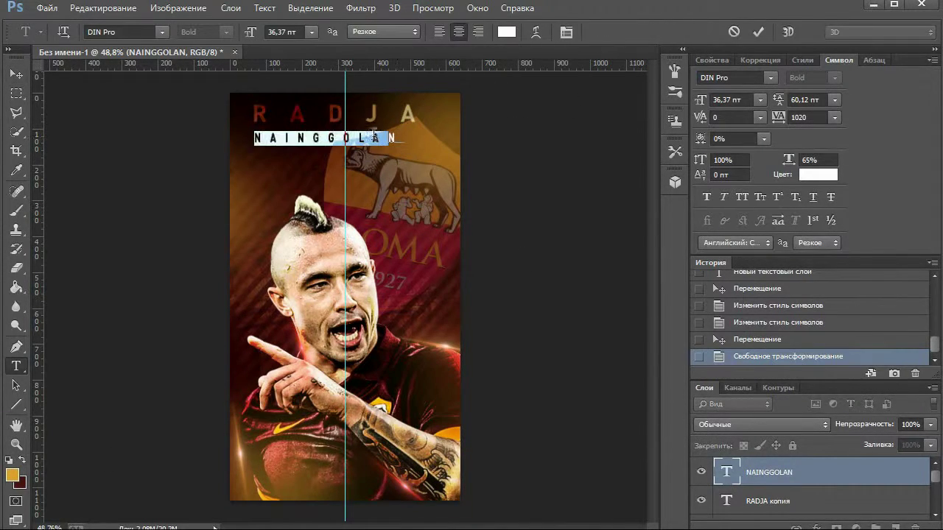
click(506, 32)
click(840, 222)
key(alt+shift+o)
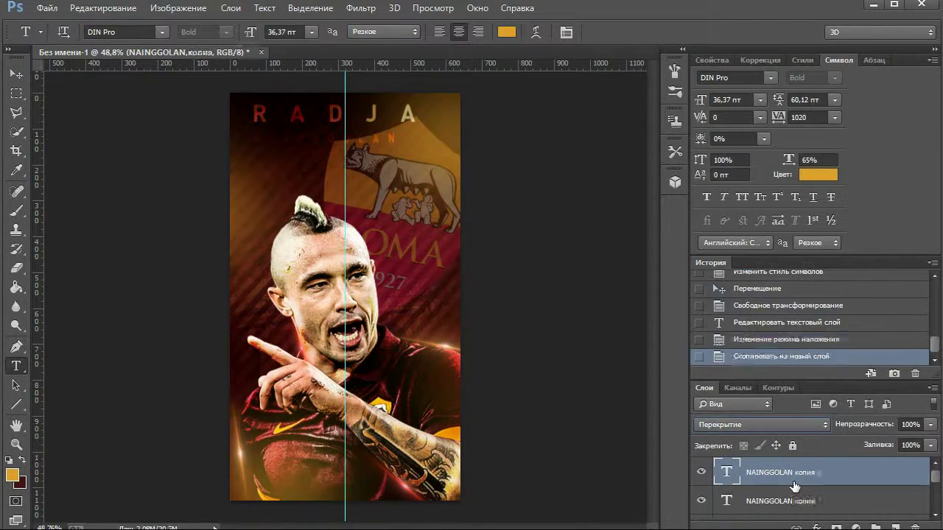
key(v)
key(Delete)
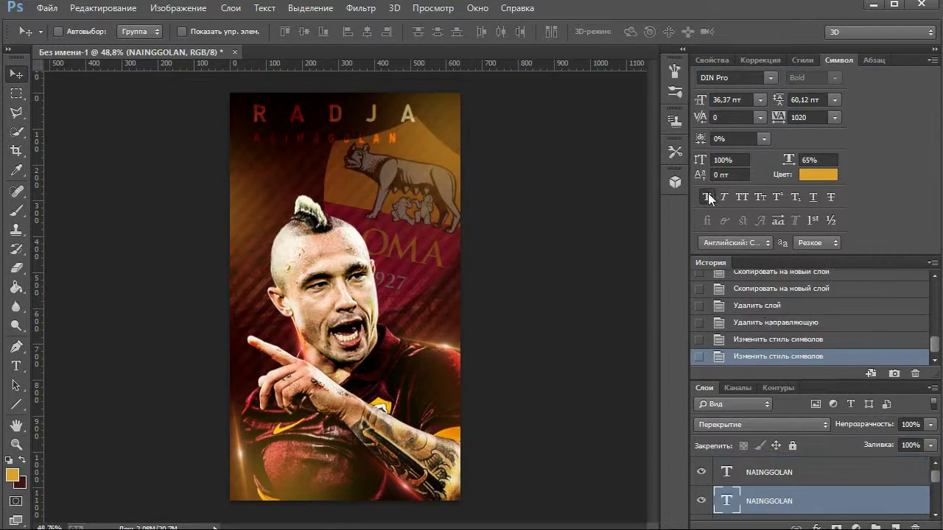